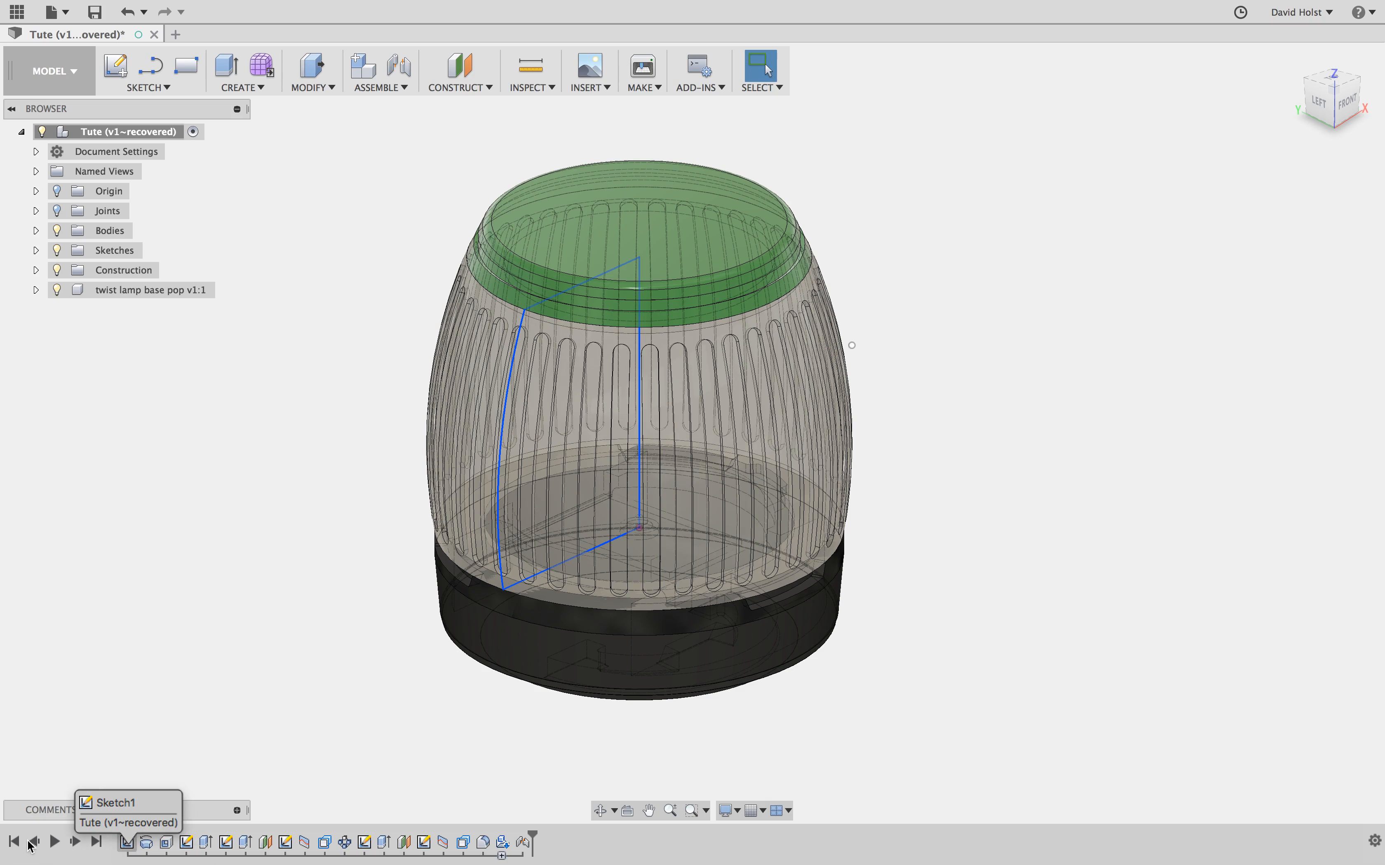
- Review the lamp's design history by rolling back to the start, advancing through the early features and returning to the end
click(16, 842)
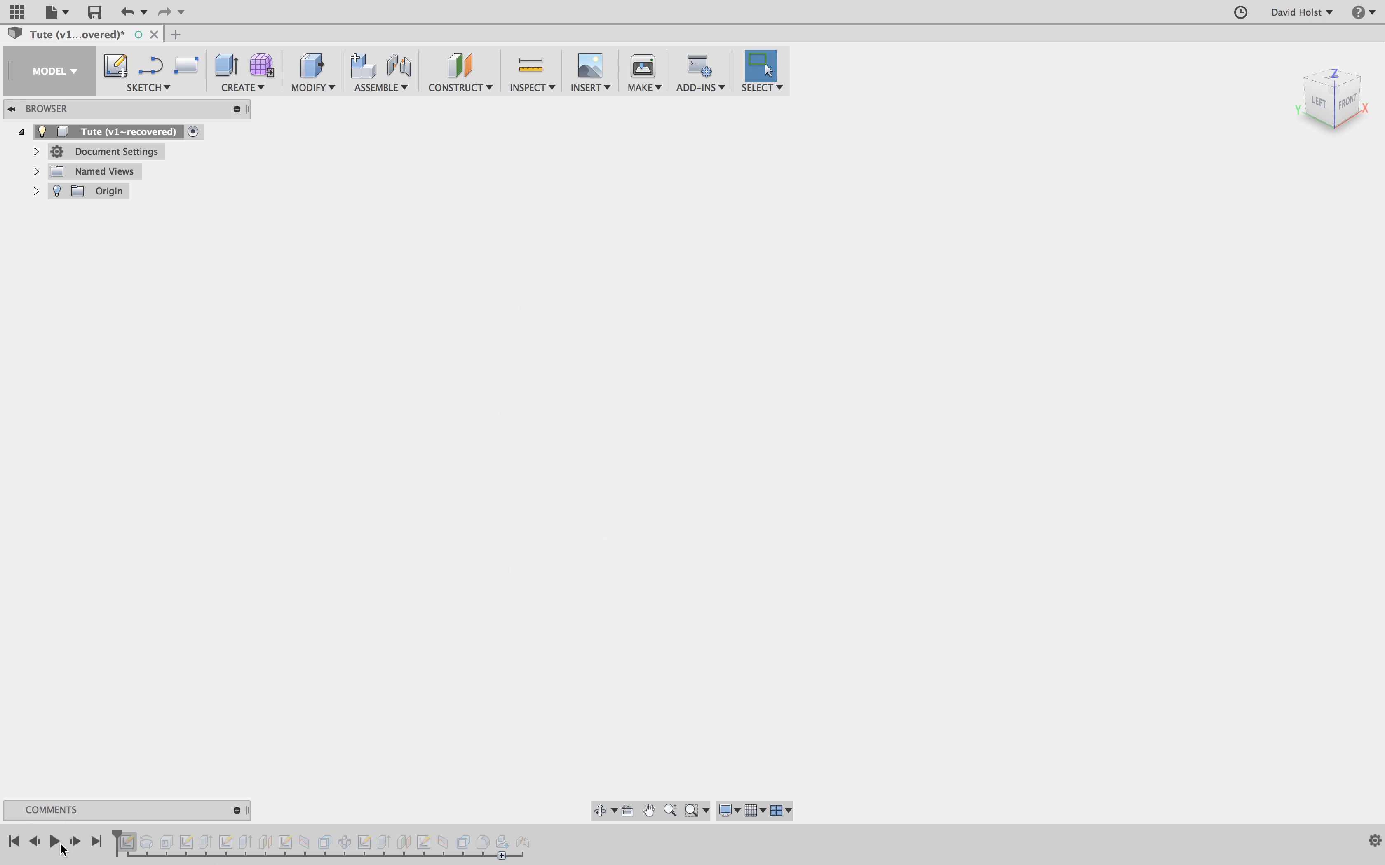
click(71, 847)
click(70, 847)
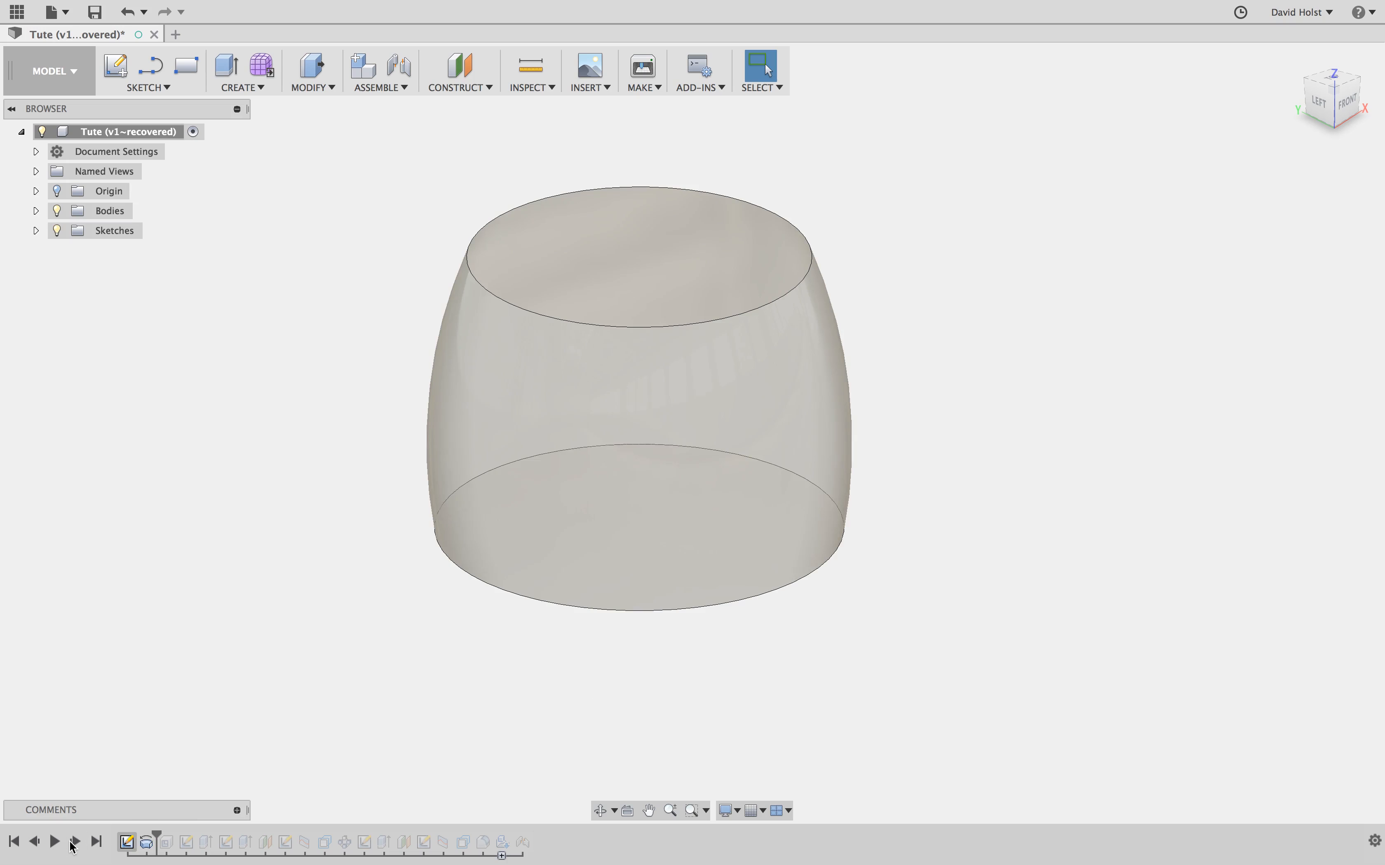
click(55, 842)
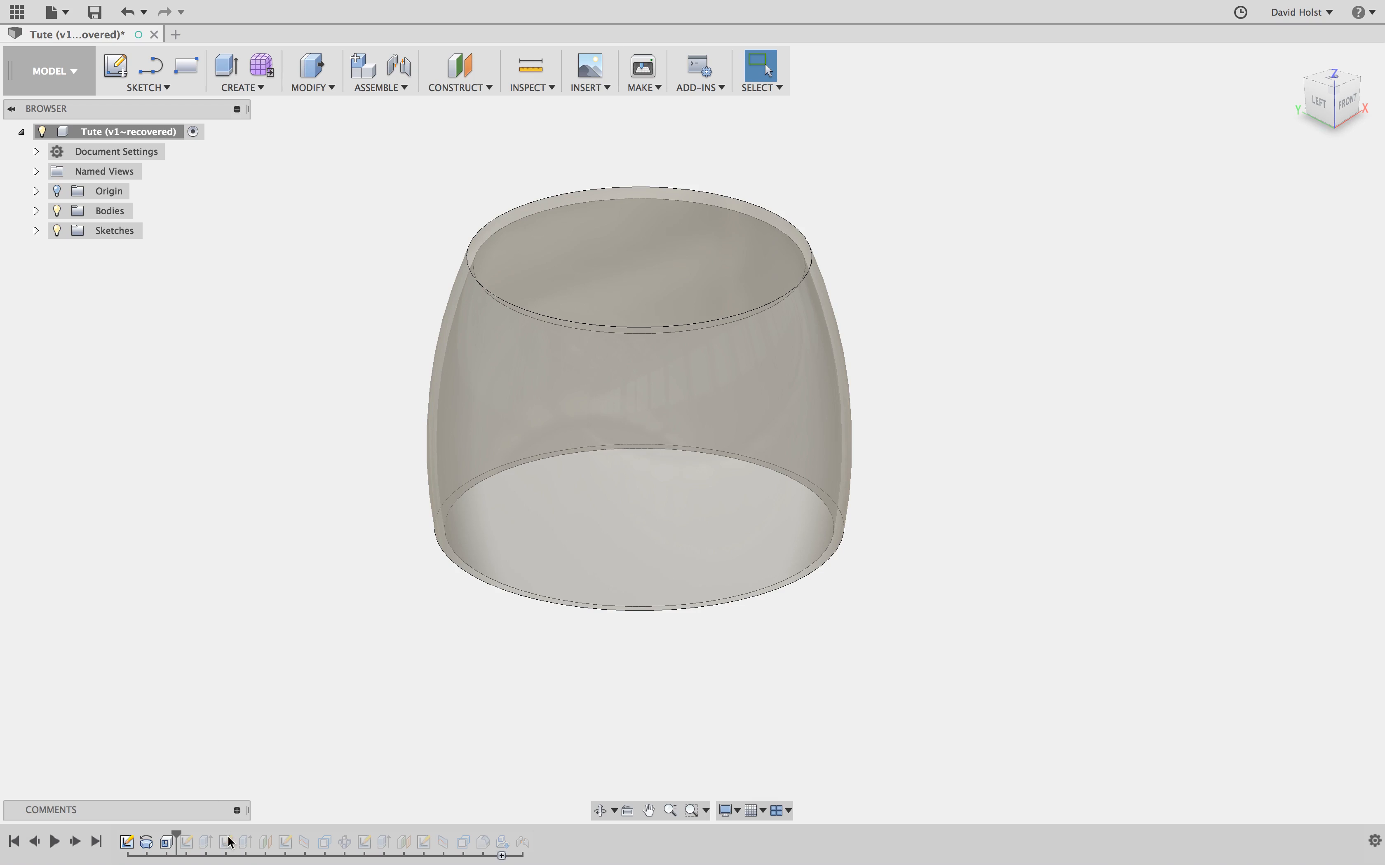
click(96, 841)
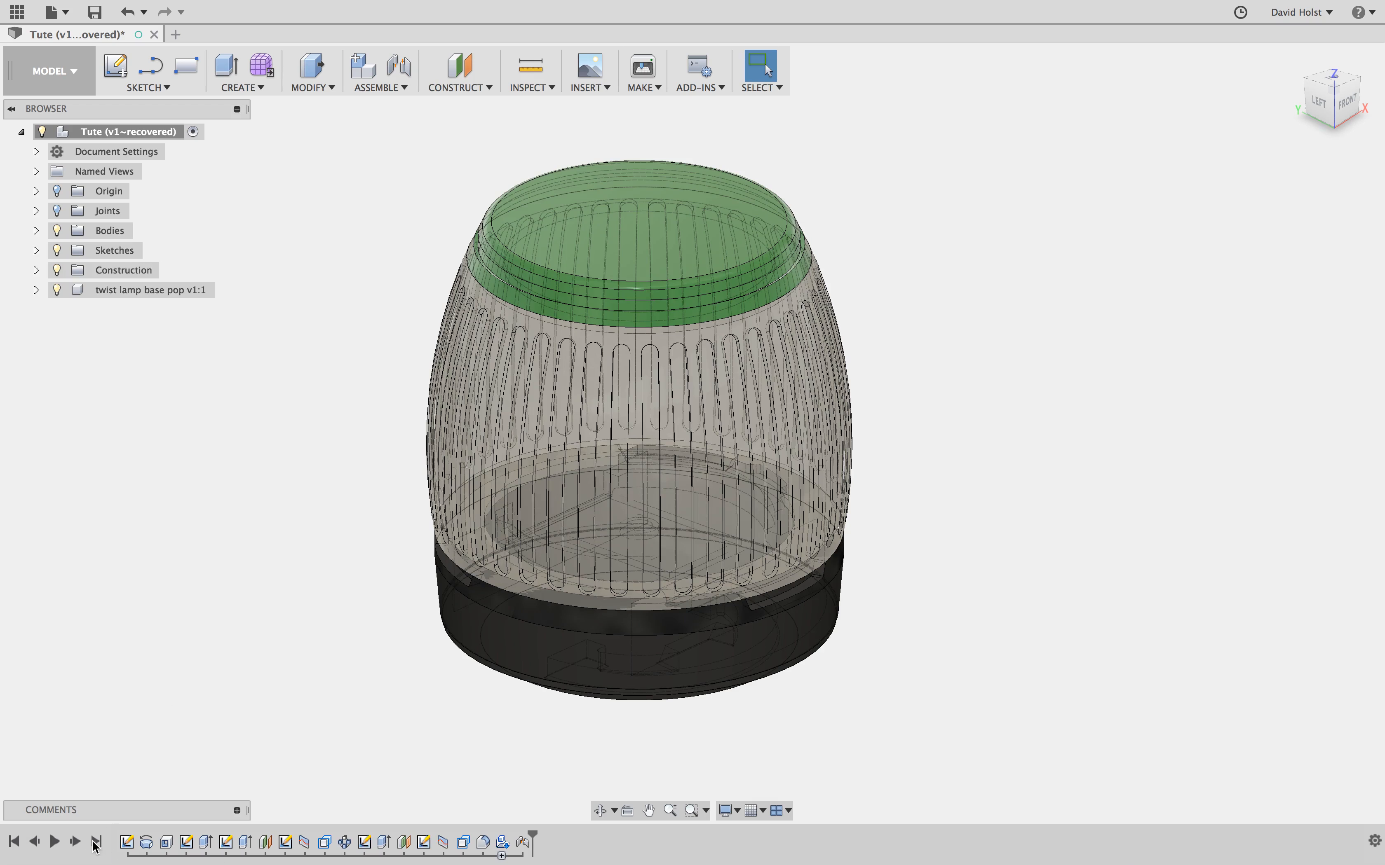
click(56, 842)
- Roll the design history back to the solid revolved lamp body, before the shell, and capture a screenshot of it
drag(531, 838, 114, 851)
click(34, 841)
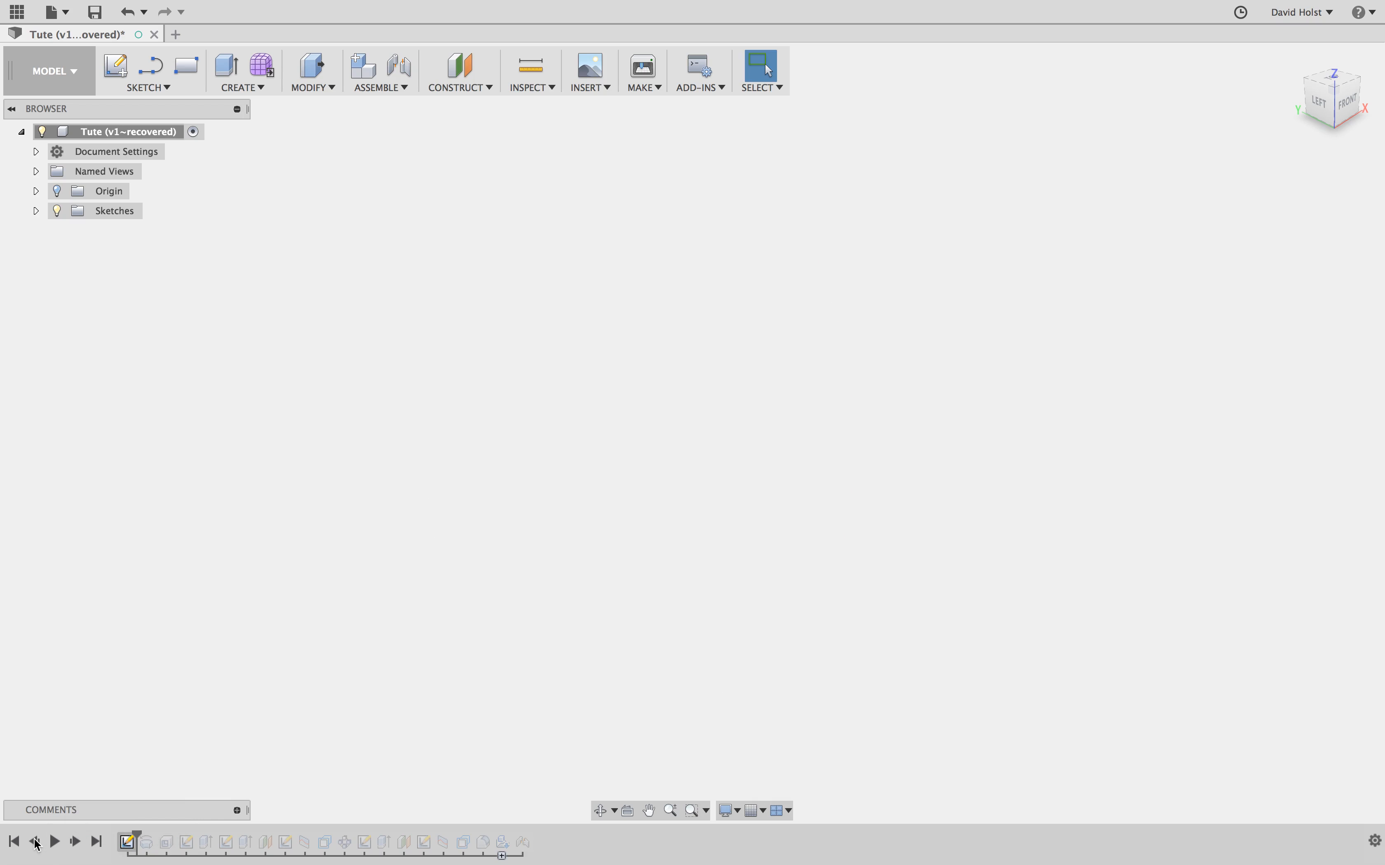
click(80, 842)
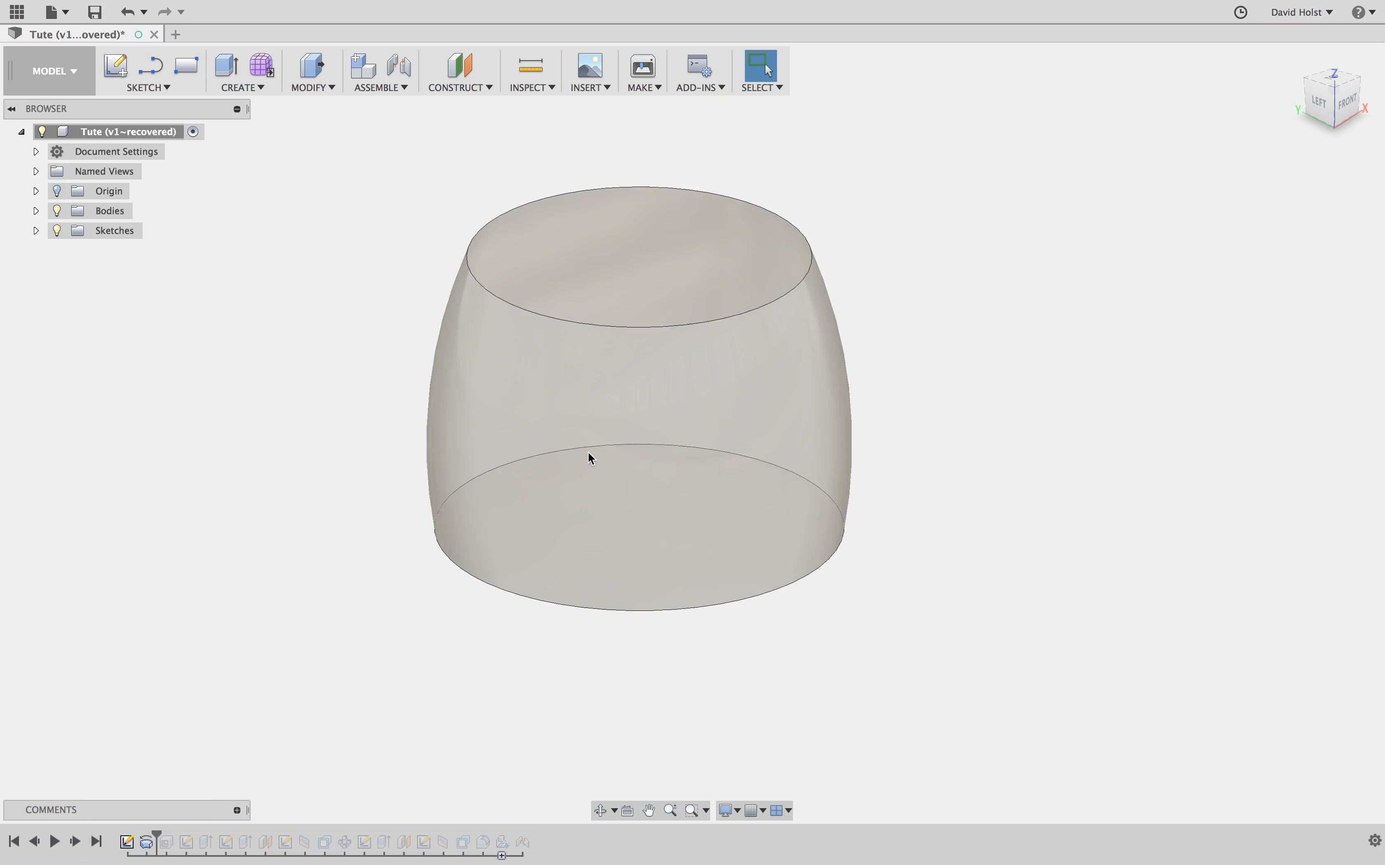
click(623, 447)
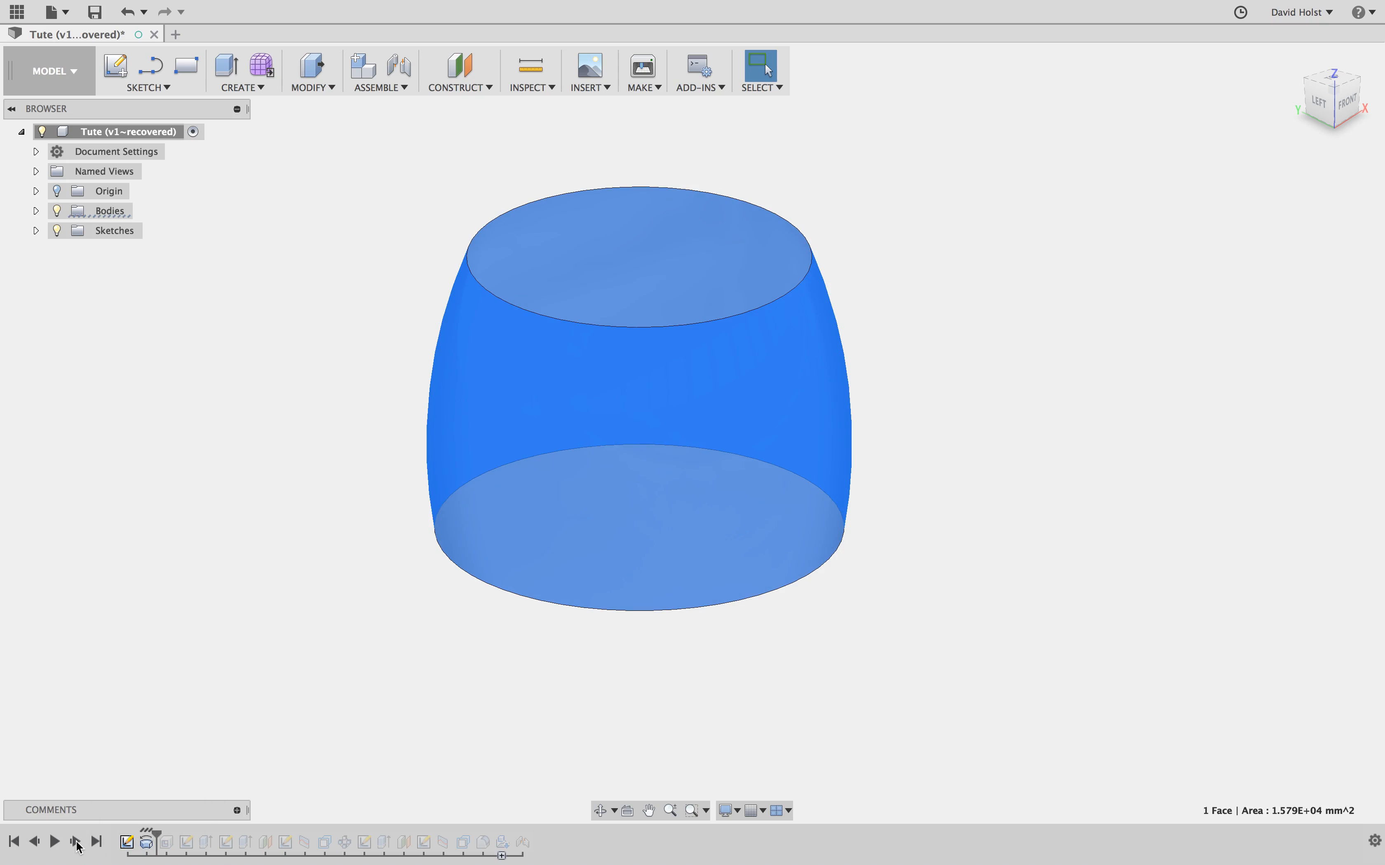
click(76, 843)
click(35, 842)
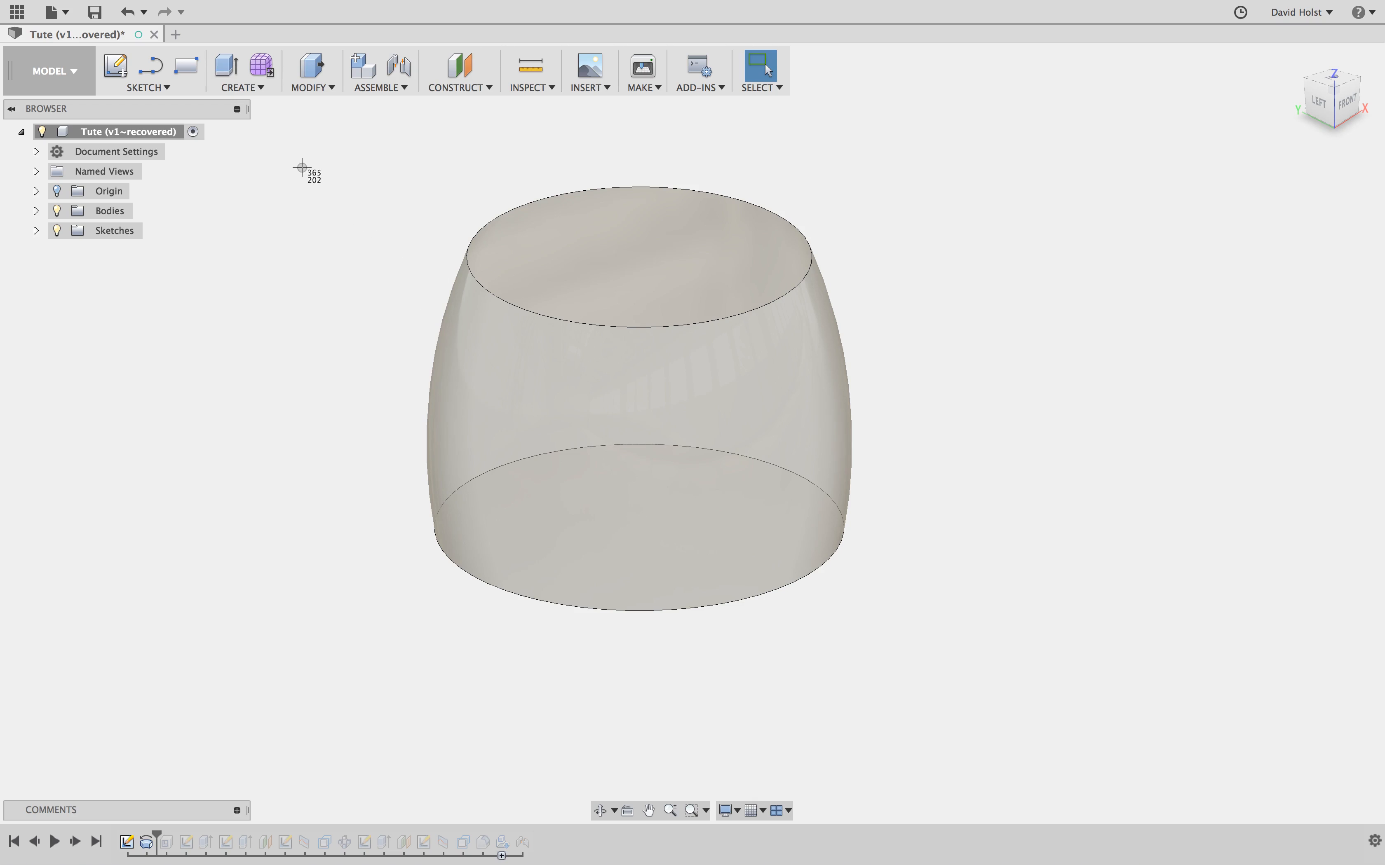
drag(302, 141, 979, 687)
- Advance the design history past the shell and both rim extrusions, and capture a screenshot of the hollow body
click(80, 843)
click(76, 842)
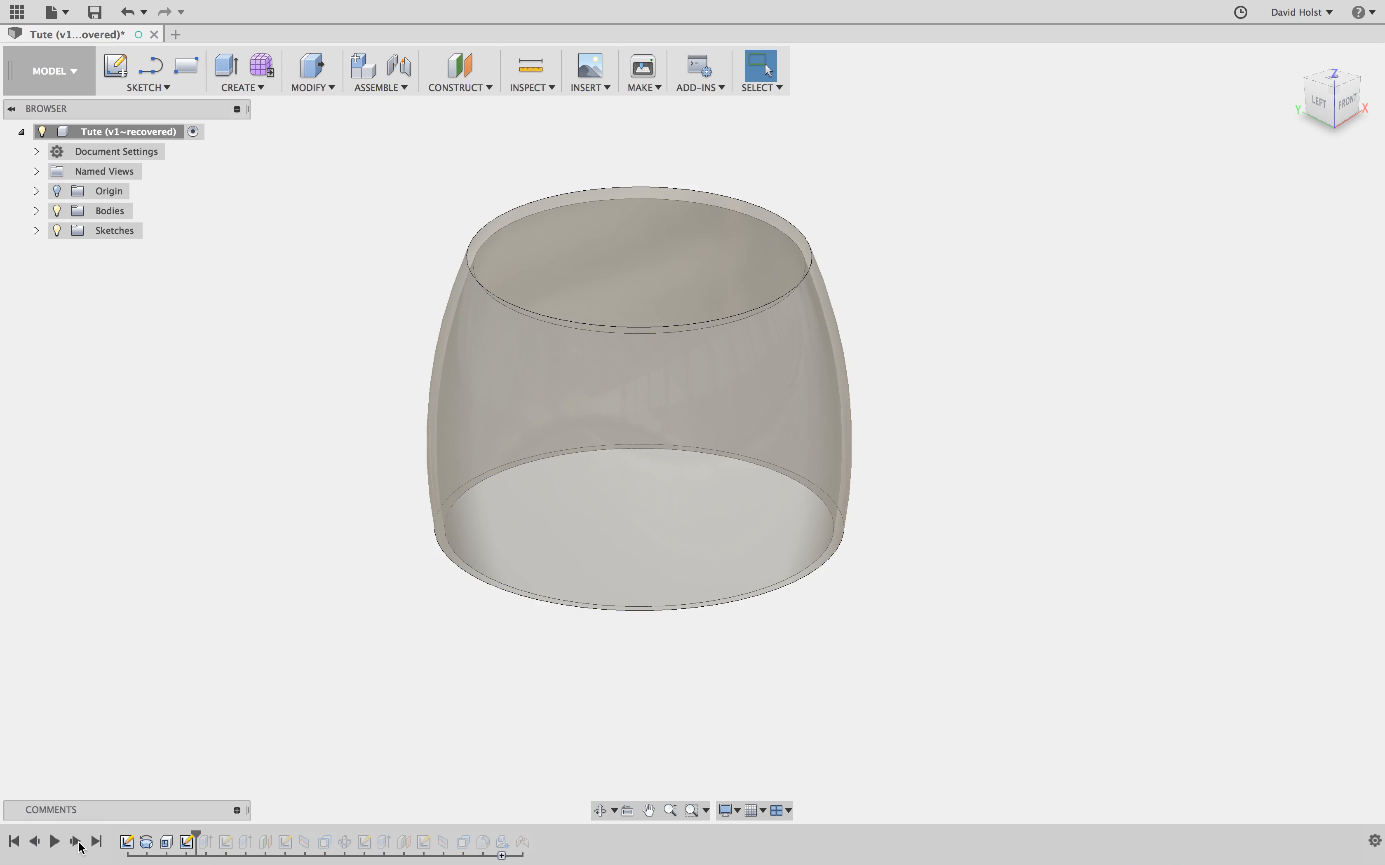
click(76, 842)
click(77, 842)
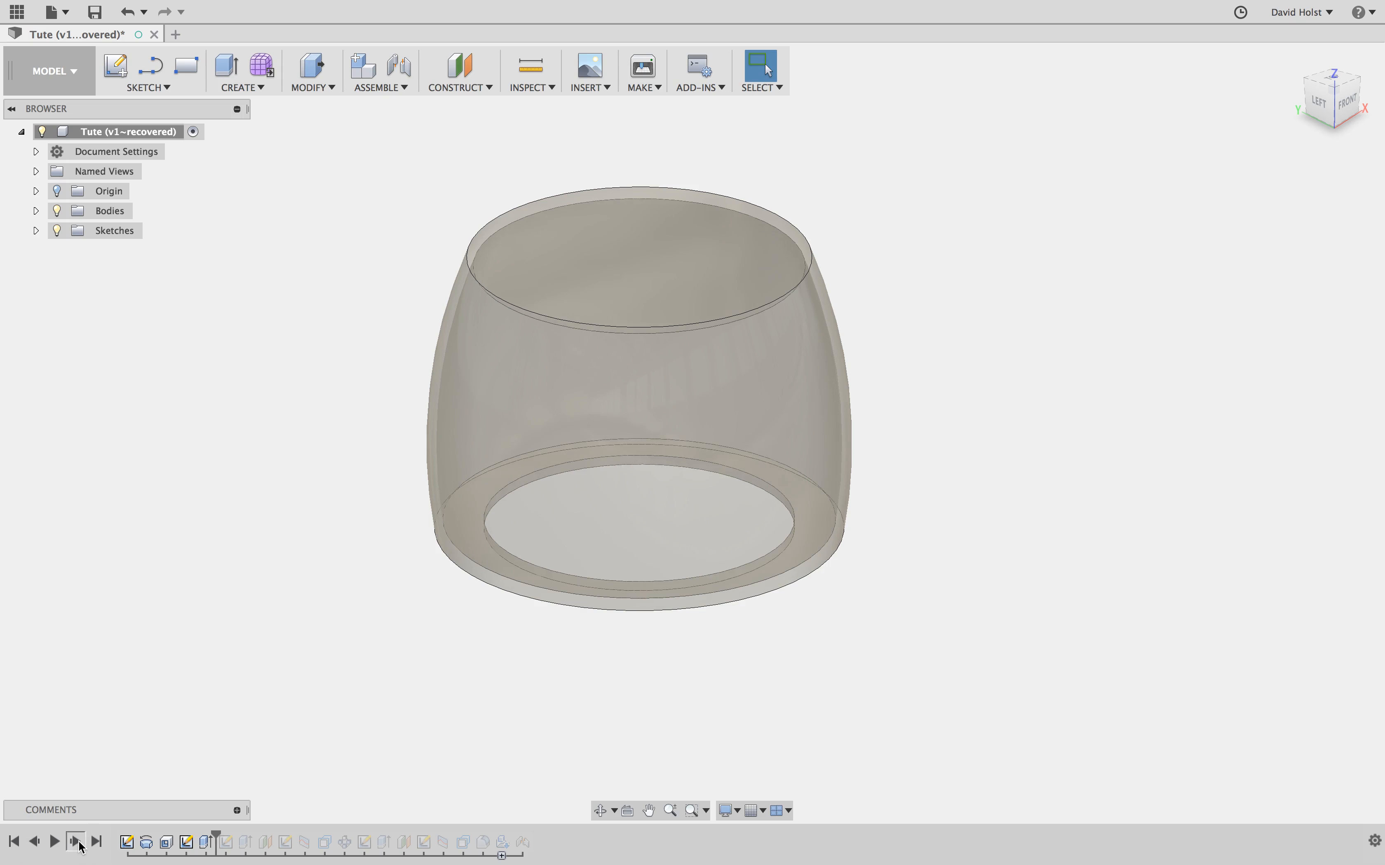
click(77, 842)
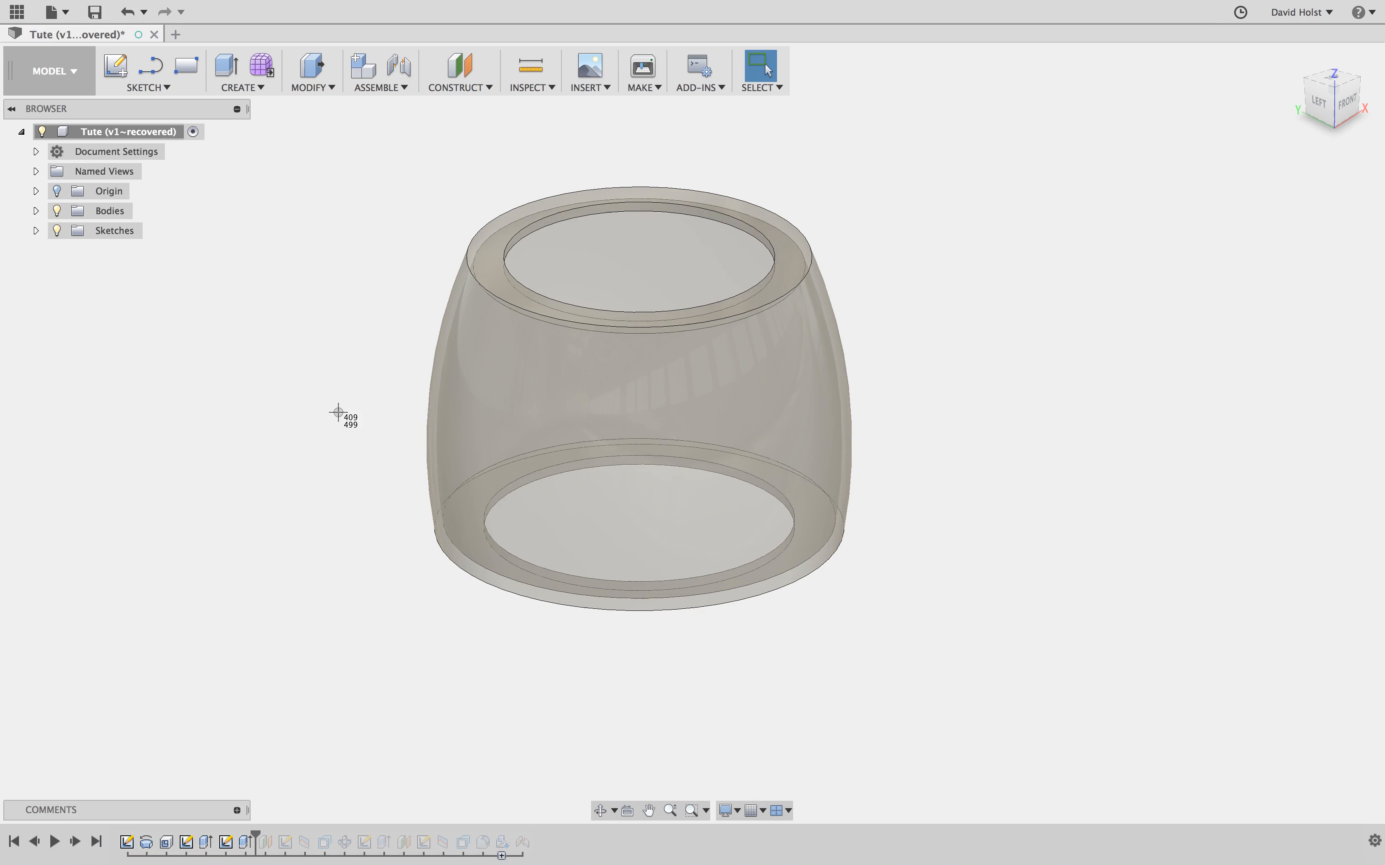
drag(342, 131, 958, 671)
- Advance the design history to the split face for the slot and capture a front-view screenshot of the body
click(76, 841)
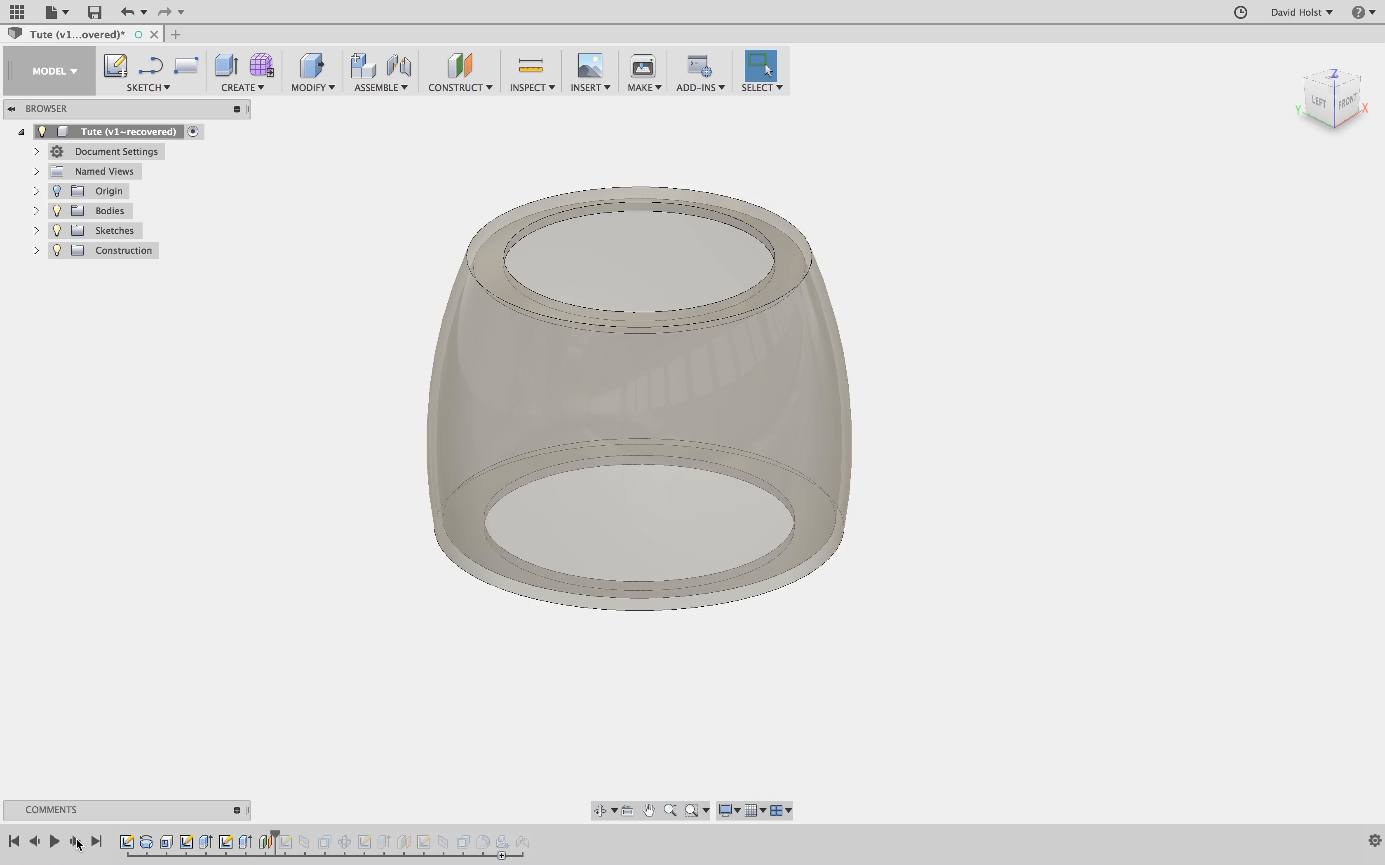
click(77, 842)
click(77, 842)
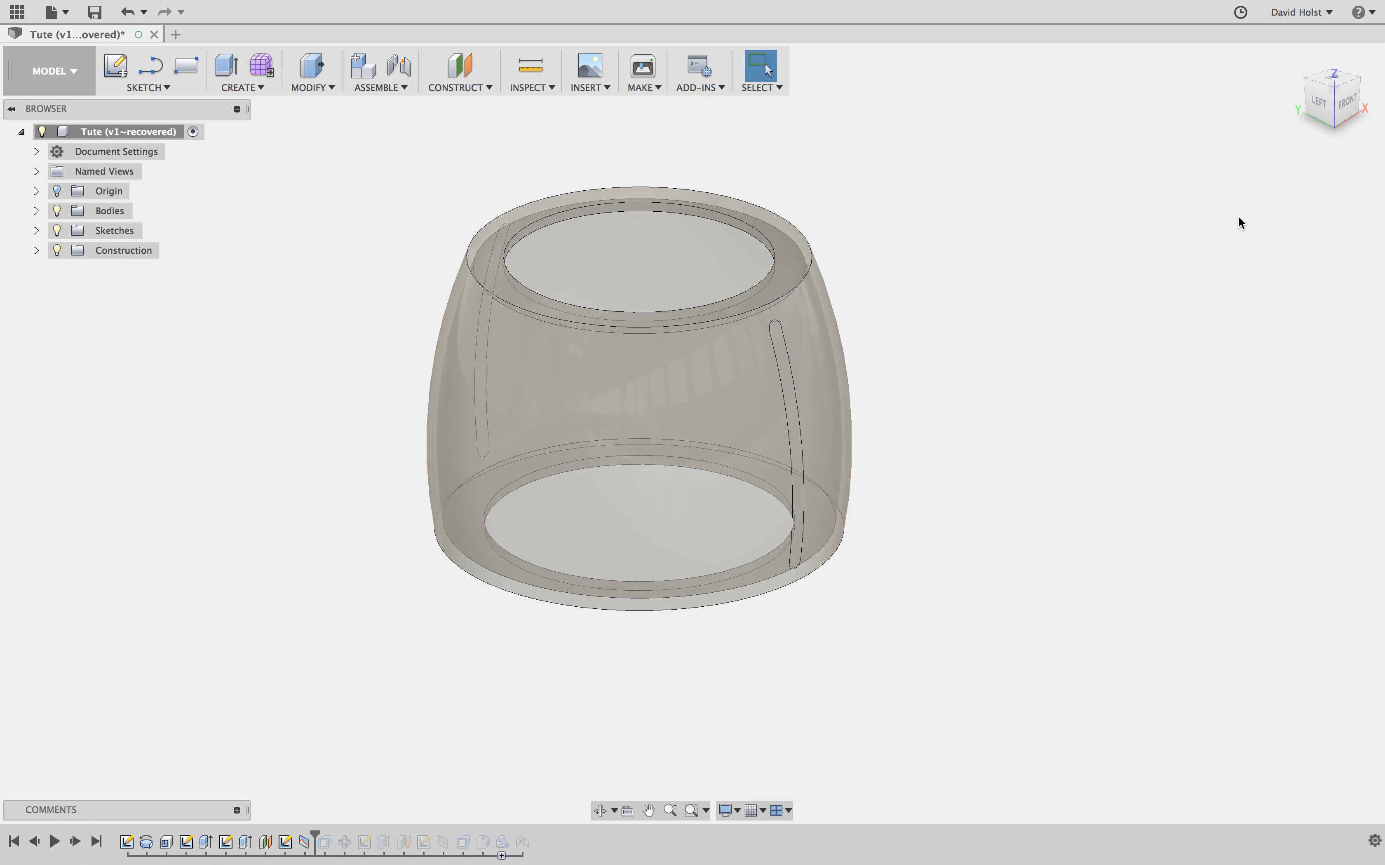
click(1349, 105)
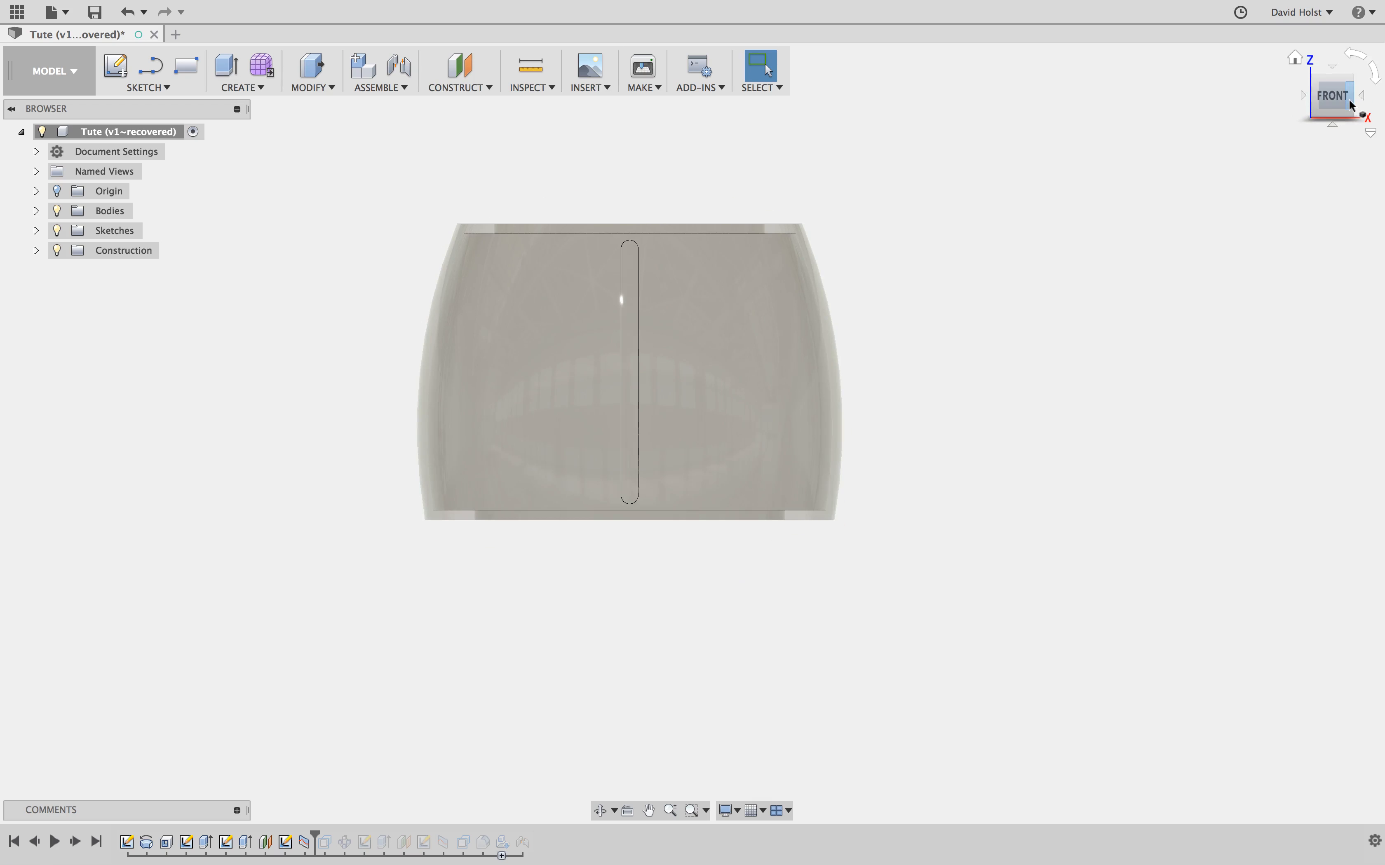
key(super+shift+4)
drag(283, 156, 942, 616)
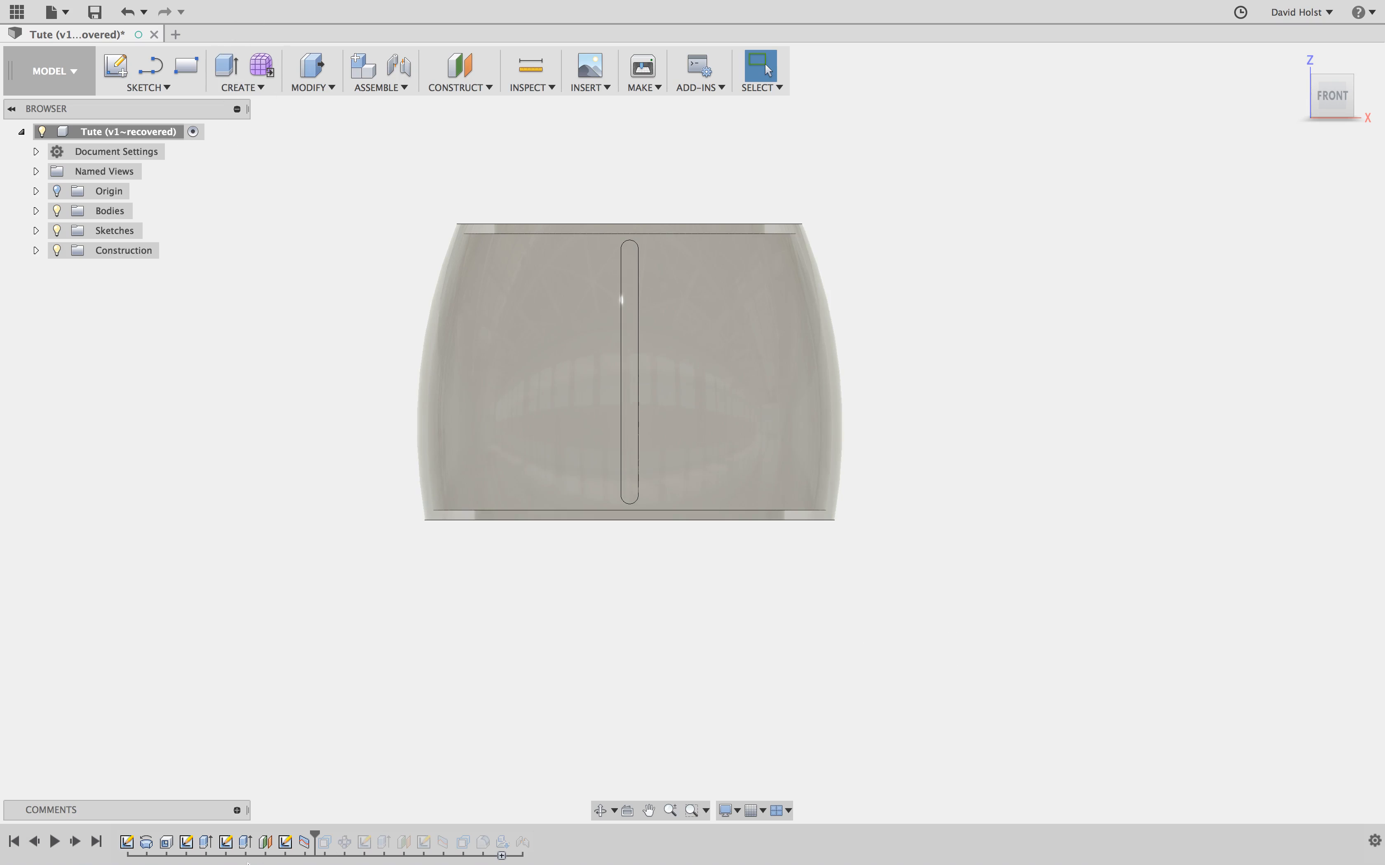
- Advance the design history through the slot's face offset and circular pattern, and capture a screenshot of the patterned body
click(325, 842)
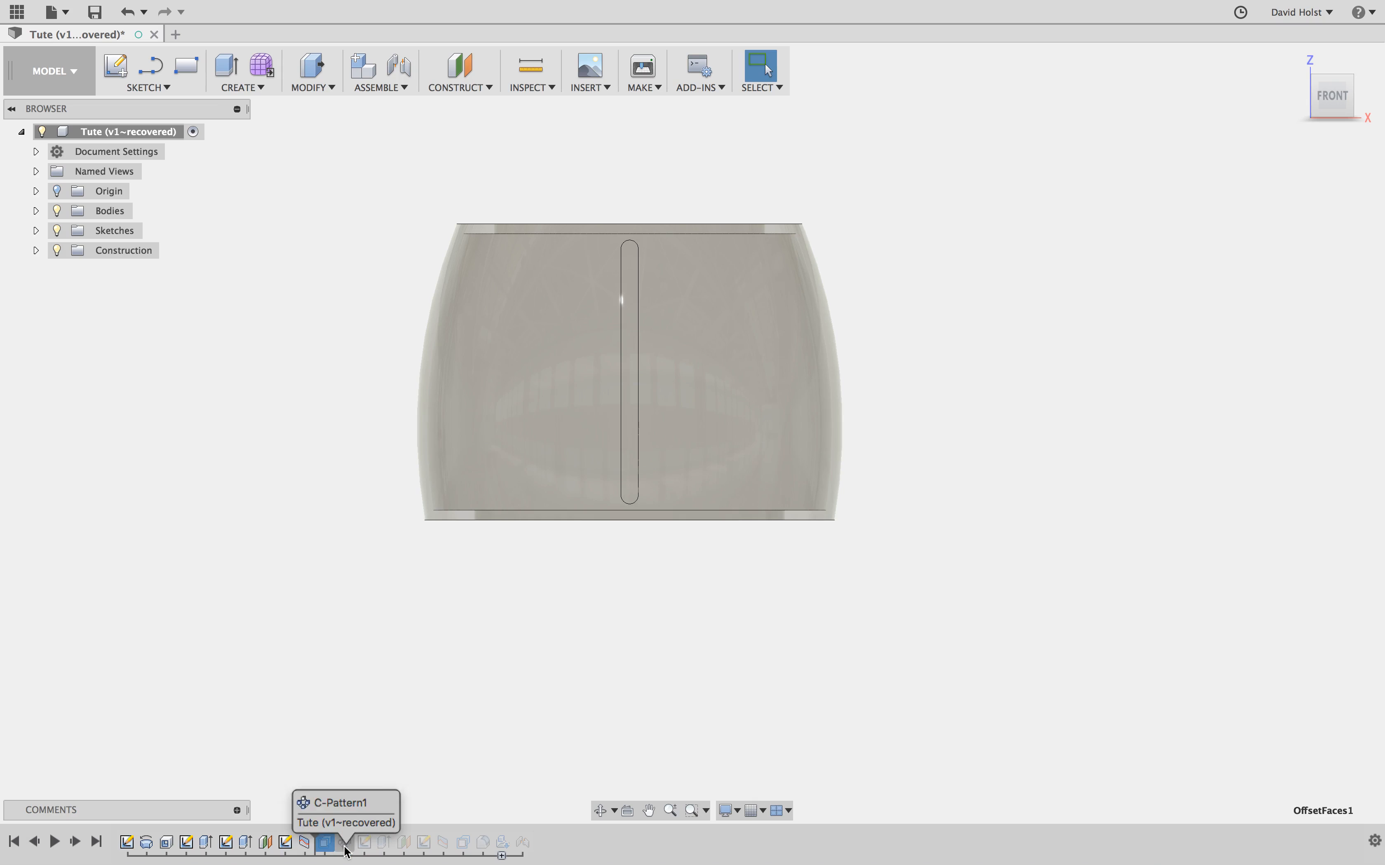
click(76, 843)
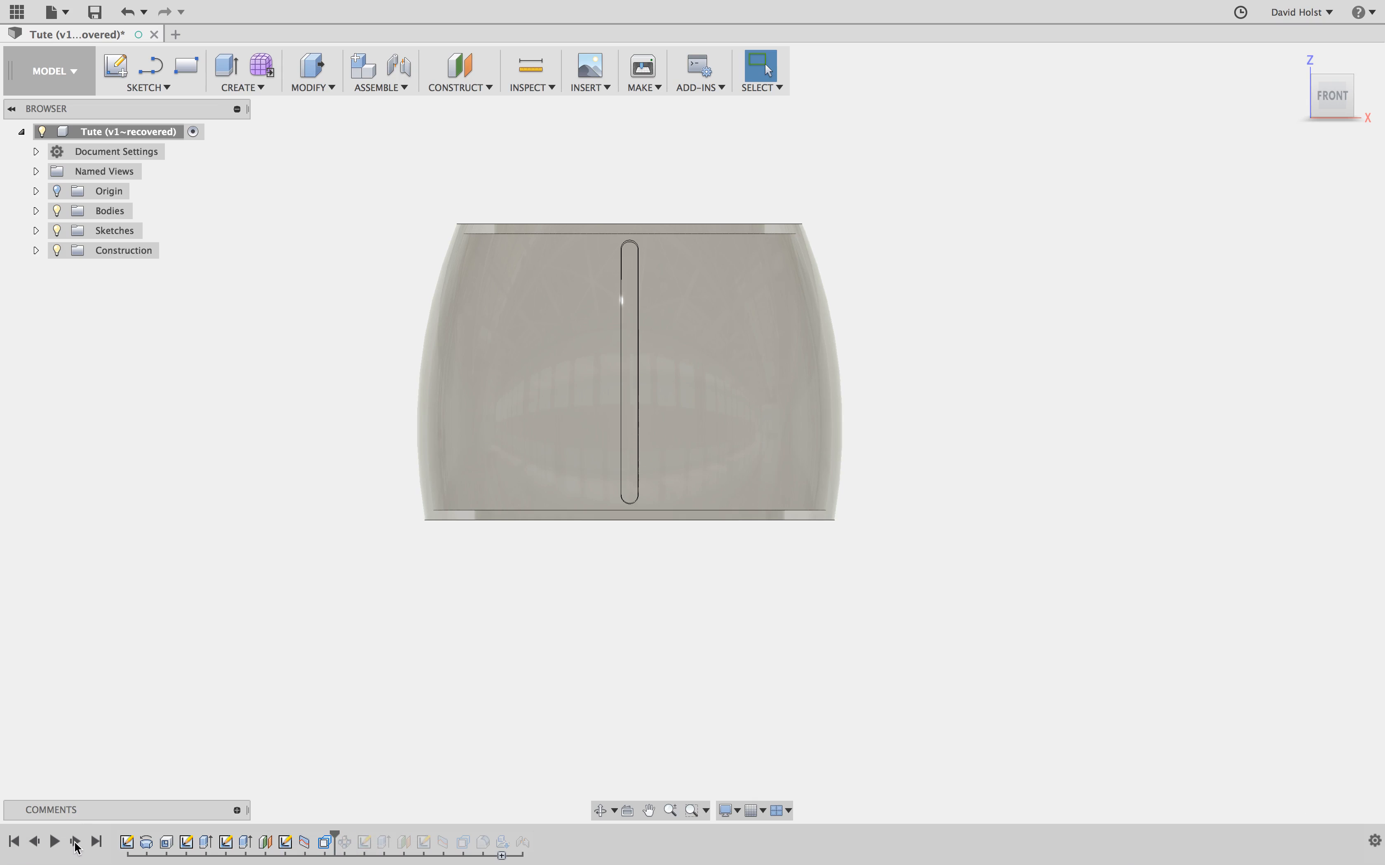
click(76, 842)
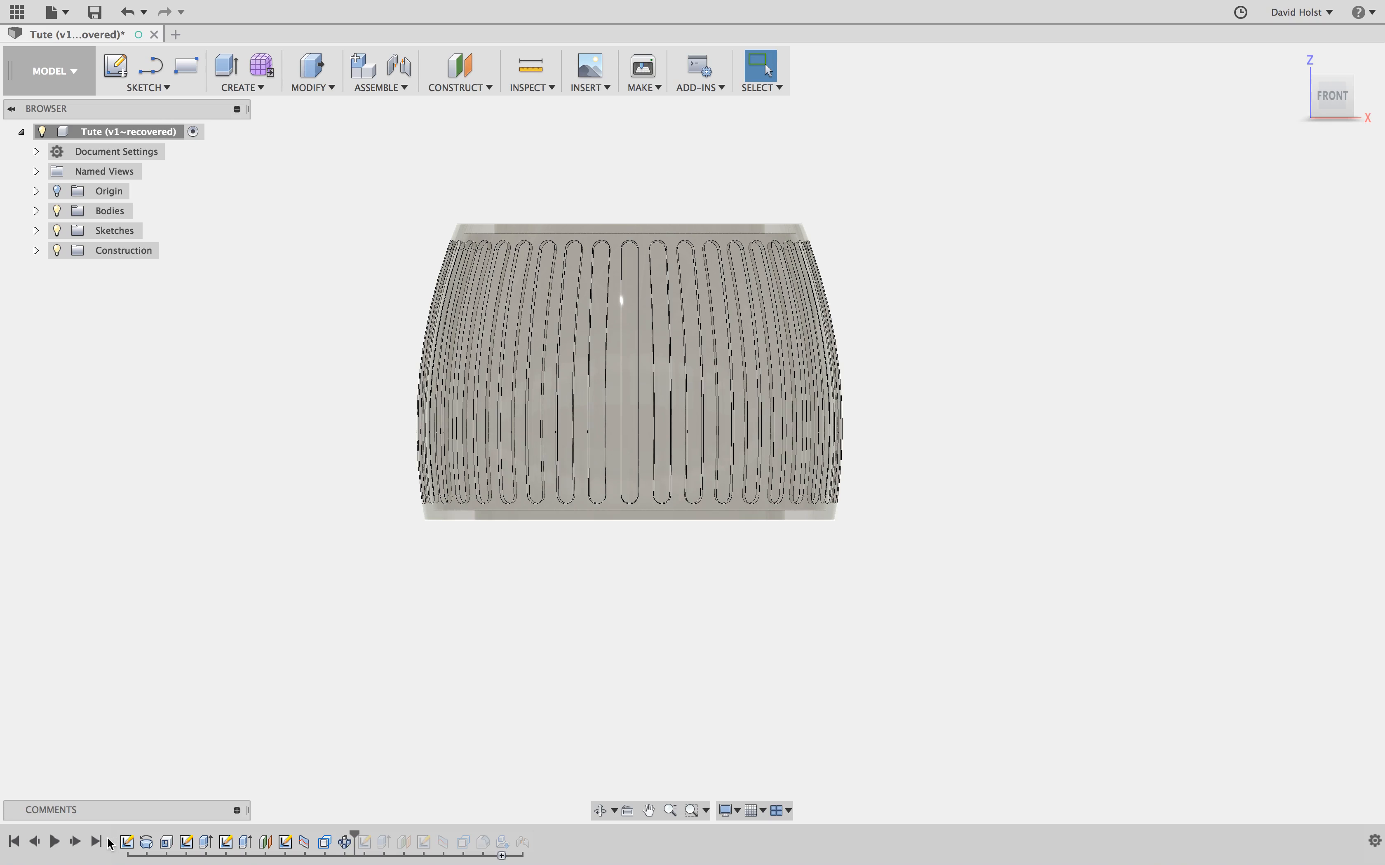
key(super+shift+4)
drag(331, 158, 868, 630)
- Advance the design history to the green lid extrusion and capture an isometric screenshot of the lamp
click(77, 842)
click(77, 842)
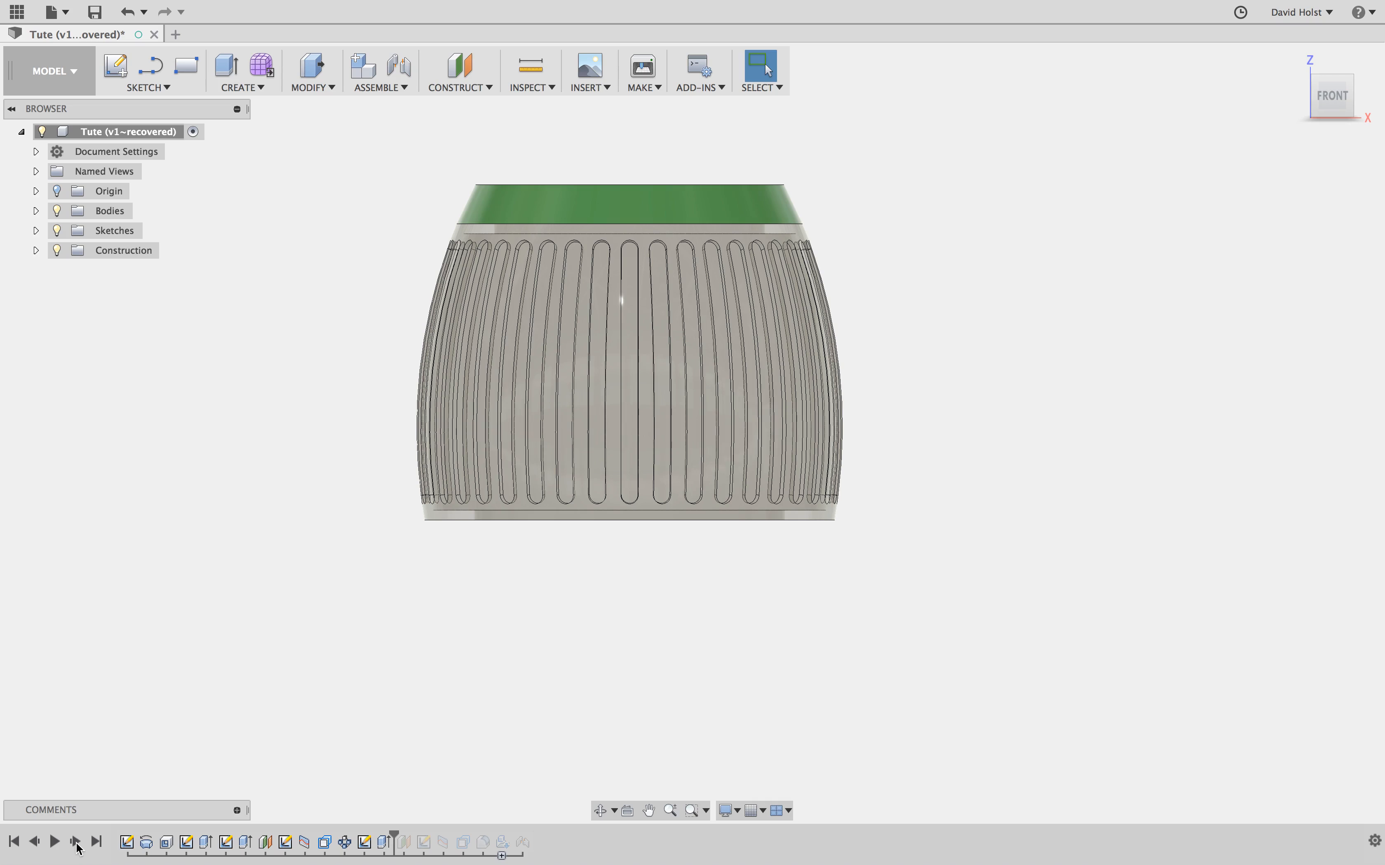
mouse_move(1350, 81)
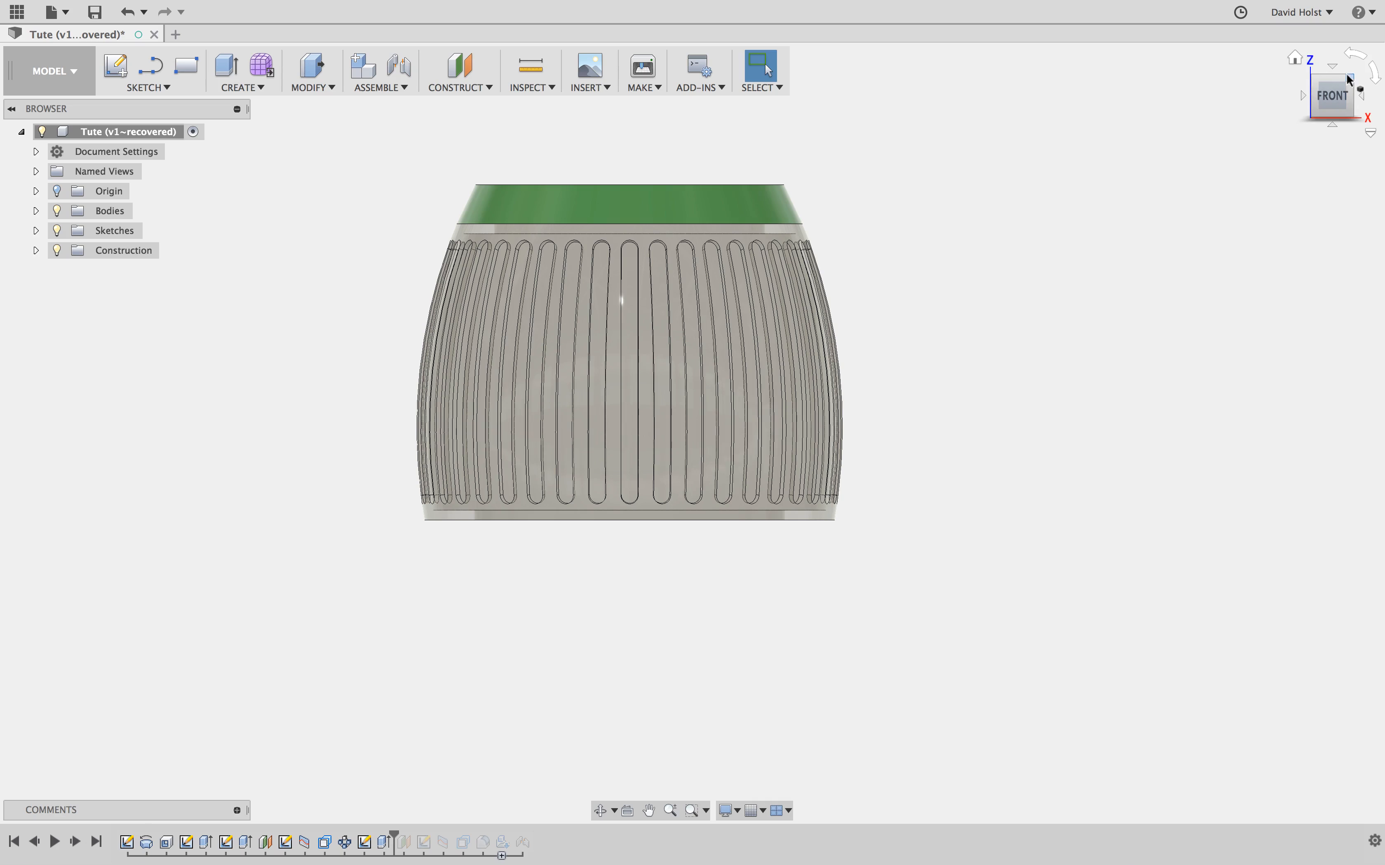
click(1314, 78)
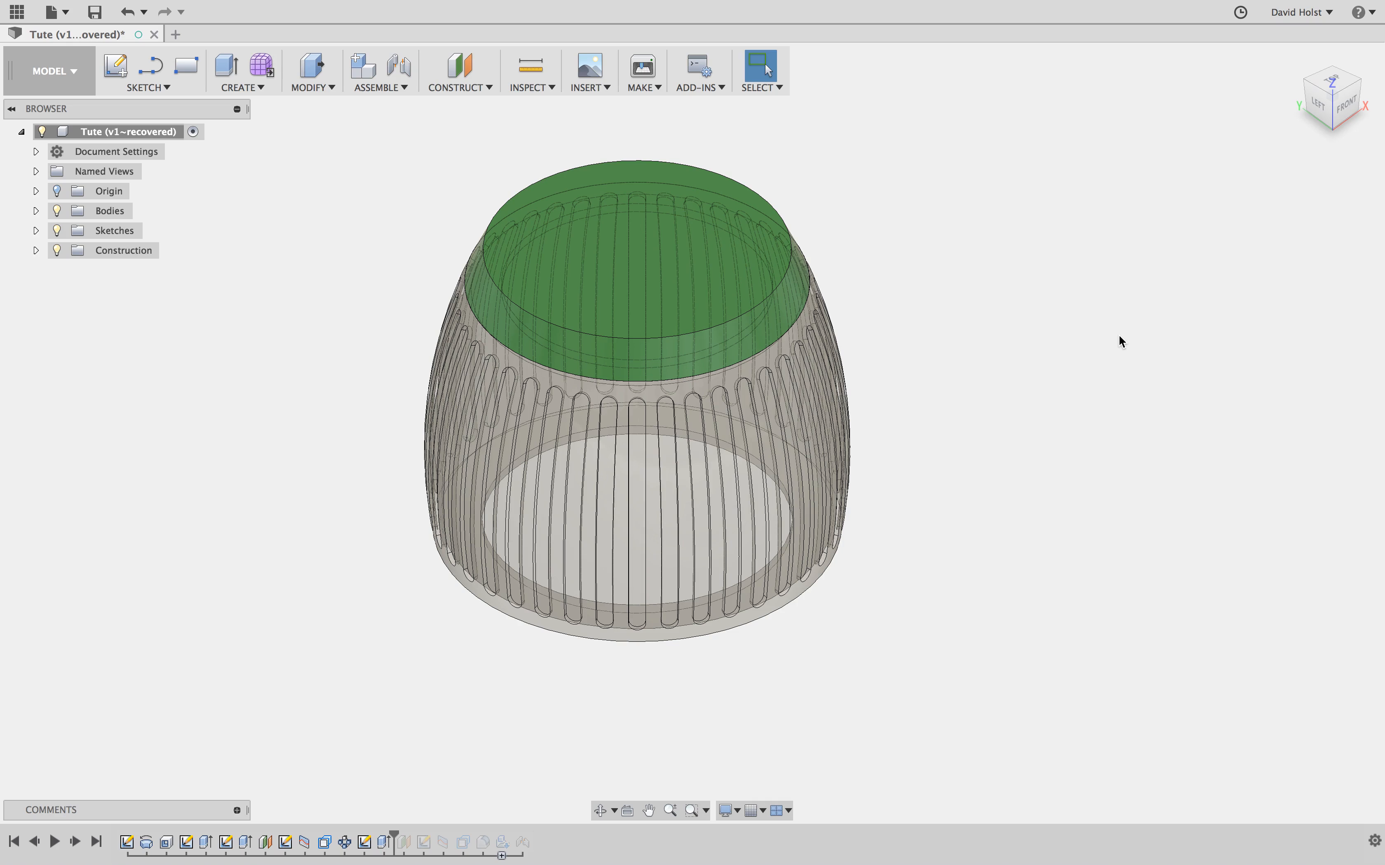
key(shift+super+4)
drag(322, 126, 939, 689)
- Advance the design history to the grooved green lid and capture a left-view screenshot of it
click(75, 841)
click(75, 841)
click(75, 841)
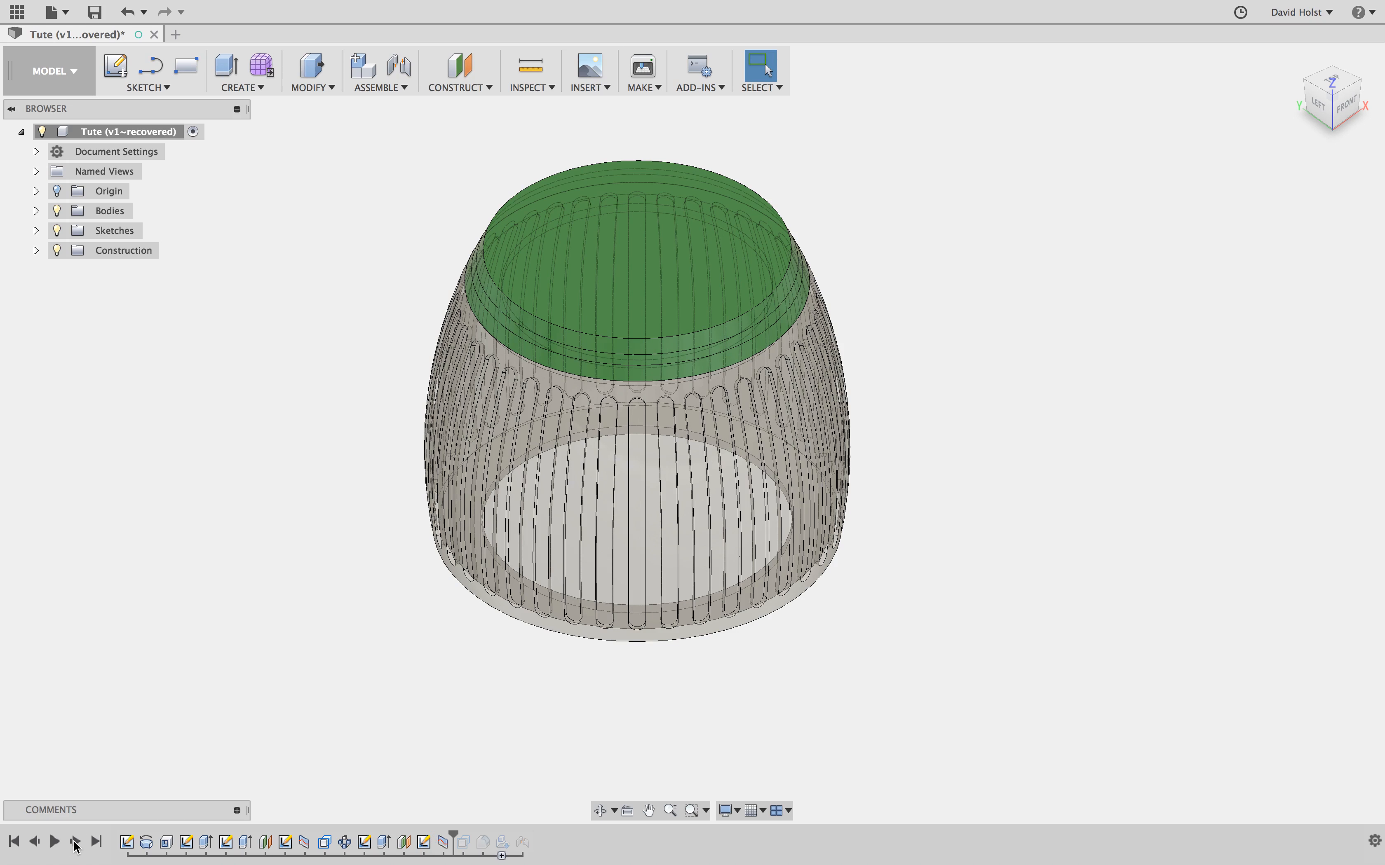
click(75, 842)
click(1326, 95)
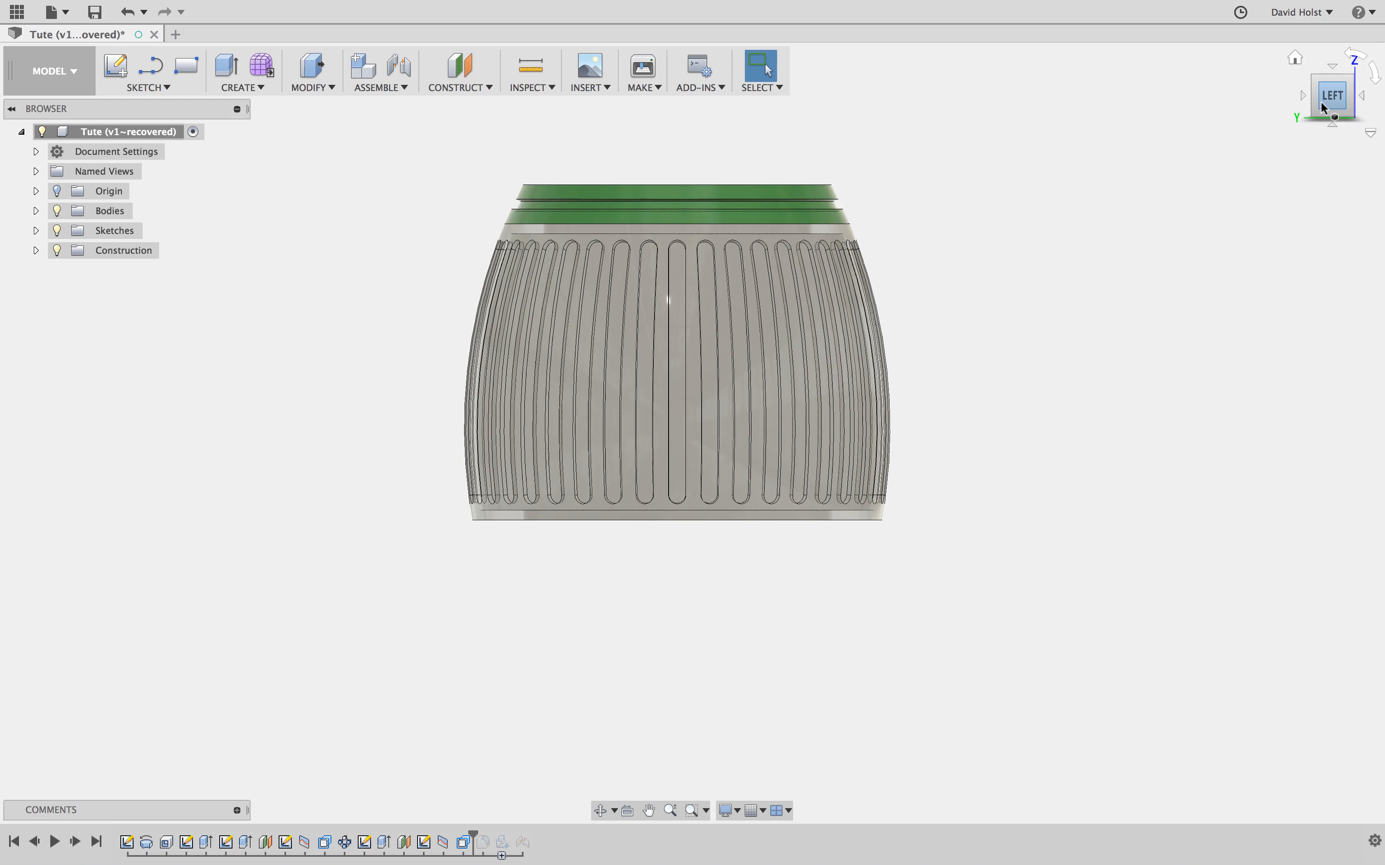
key(super+shift+4)
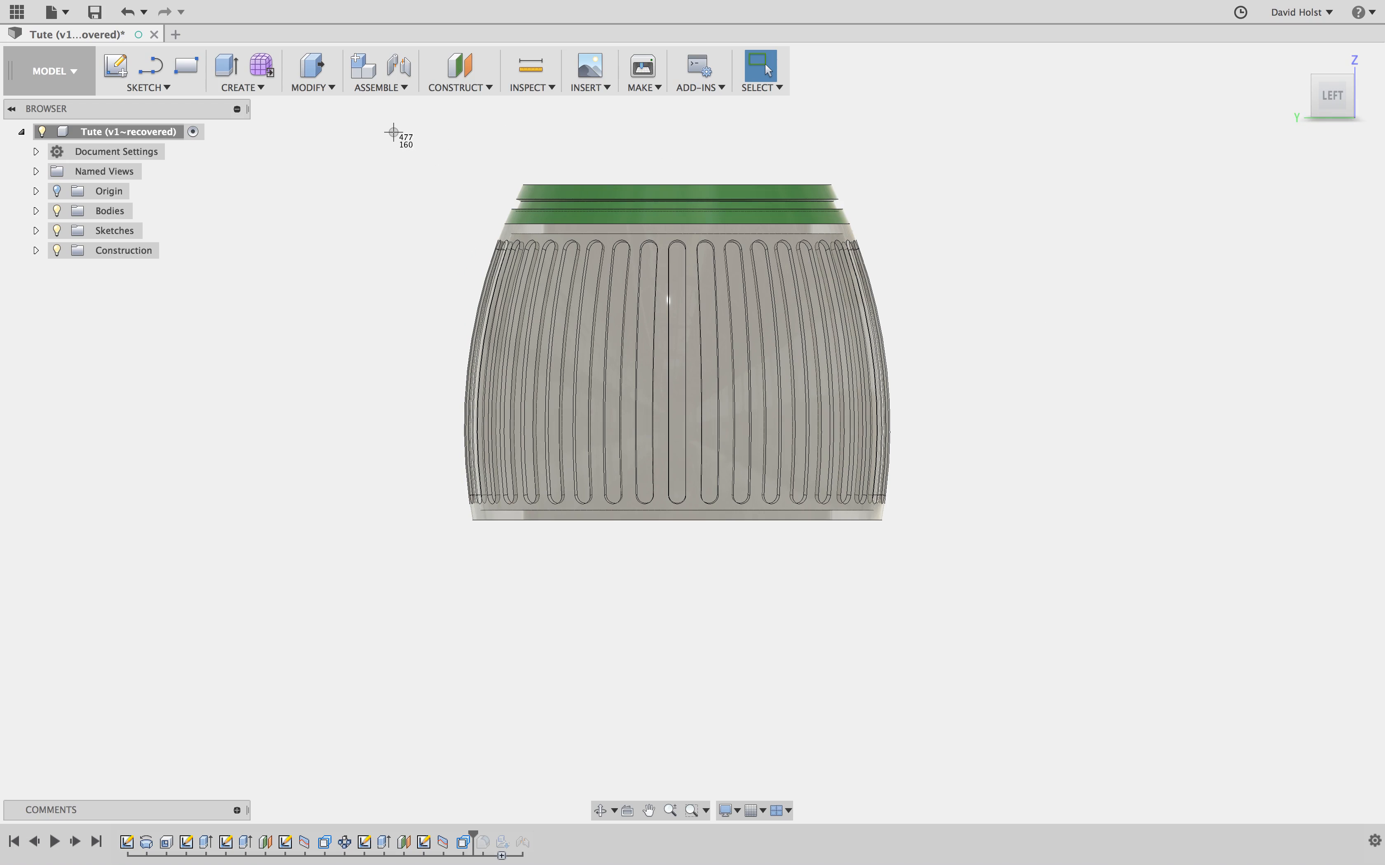
drag(392, 133, 982, 572)
- Advance the design history through the inserted base and its joint to the end, and capture a screenshot of the assembled lamp
click(75, 842)
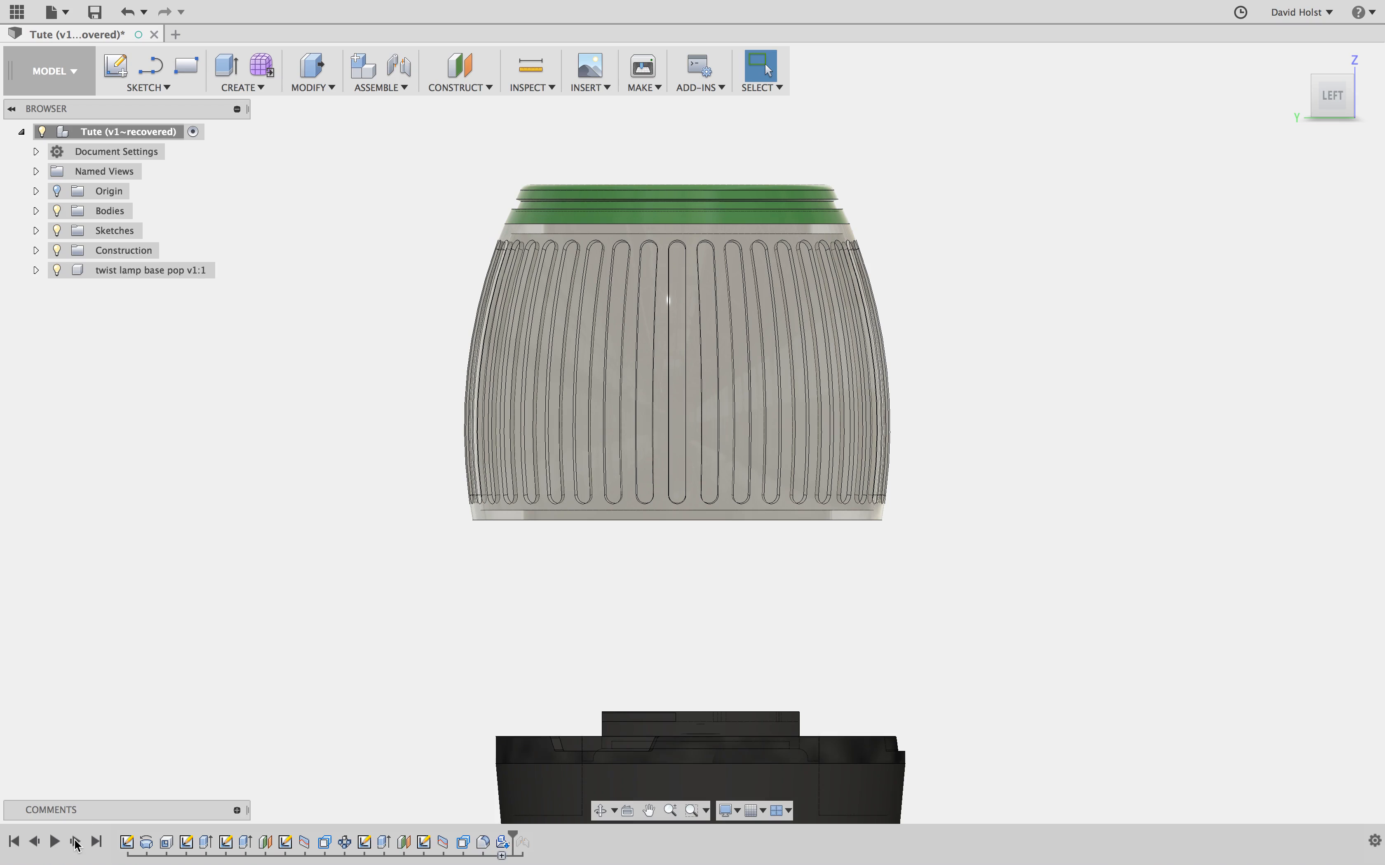
click(1348, 82)
middle_drag(875, 721, 890, 588)
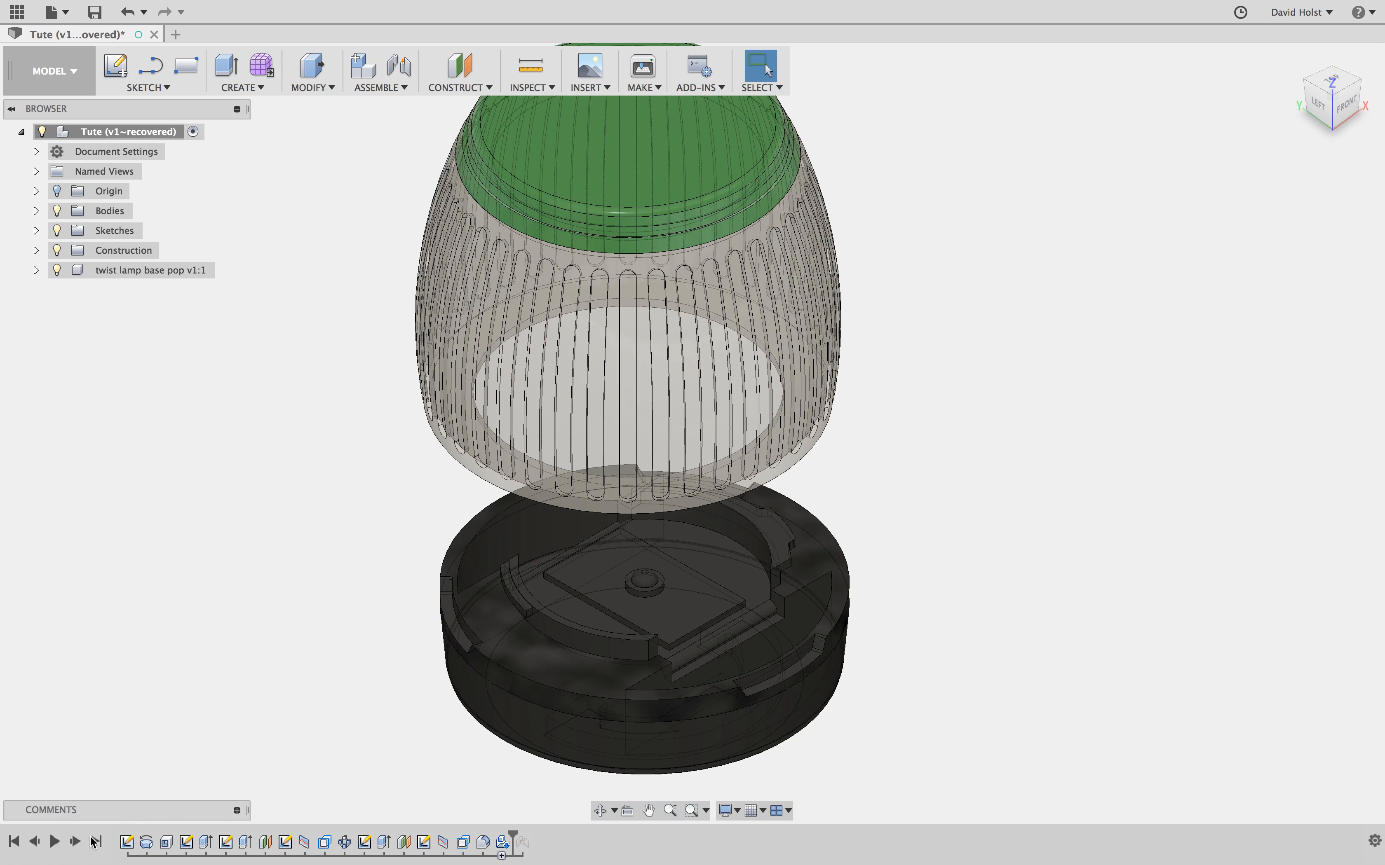
click(95, 842)
middle_drag(461, 554, 951, 584)
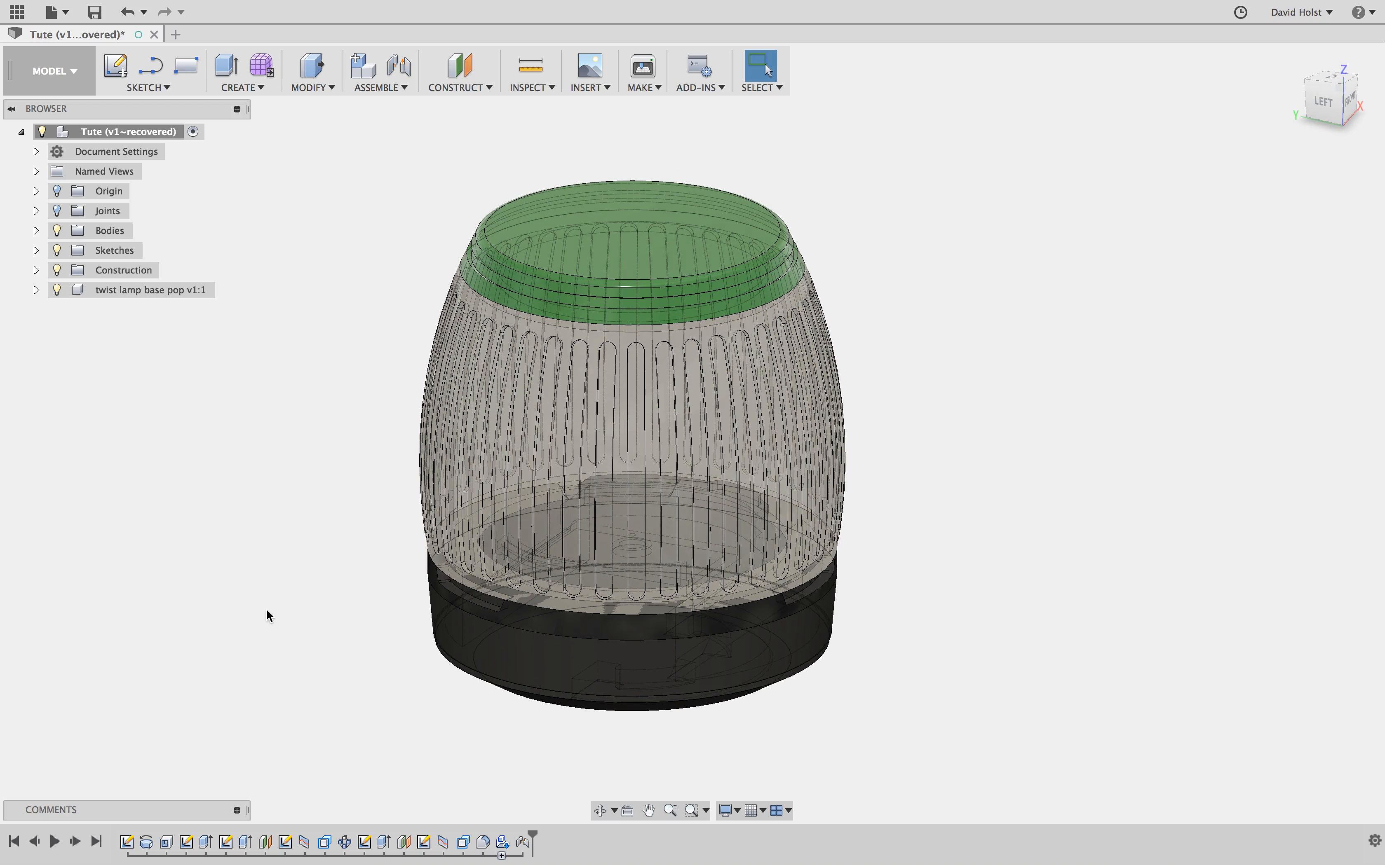
key(super+shift+4)
click(290, 130)
mouse_move(291, 131)
mouse_down()
mouse_move(912, 696)
mouse_move(969, 767)
mouse_up()
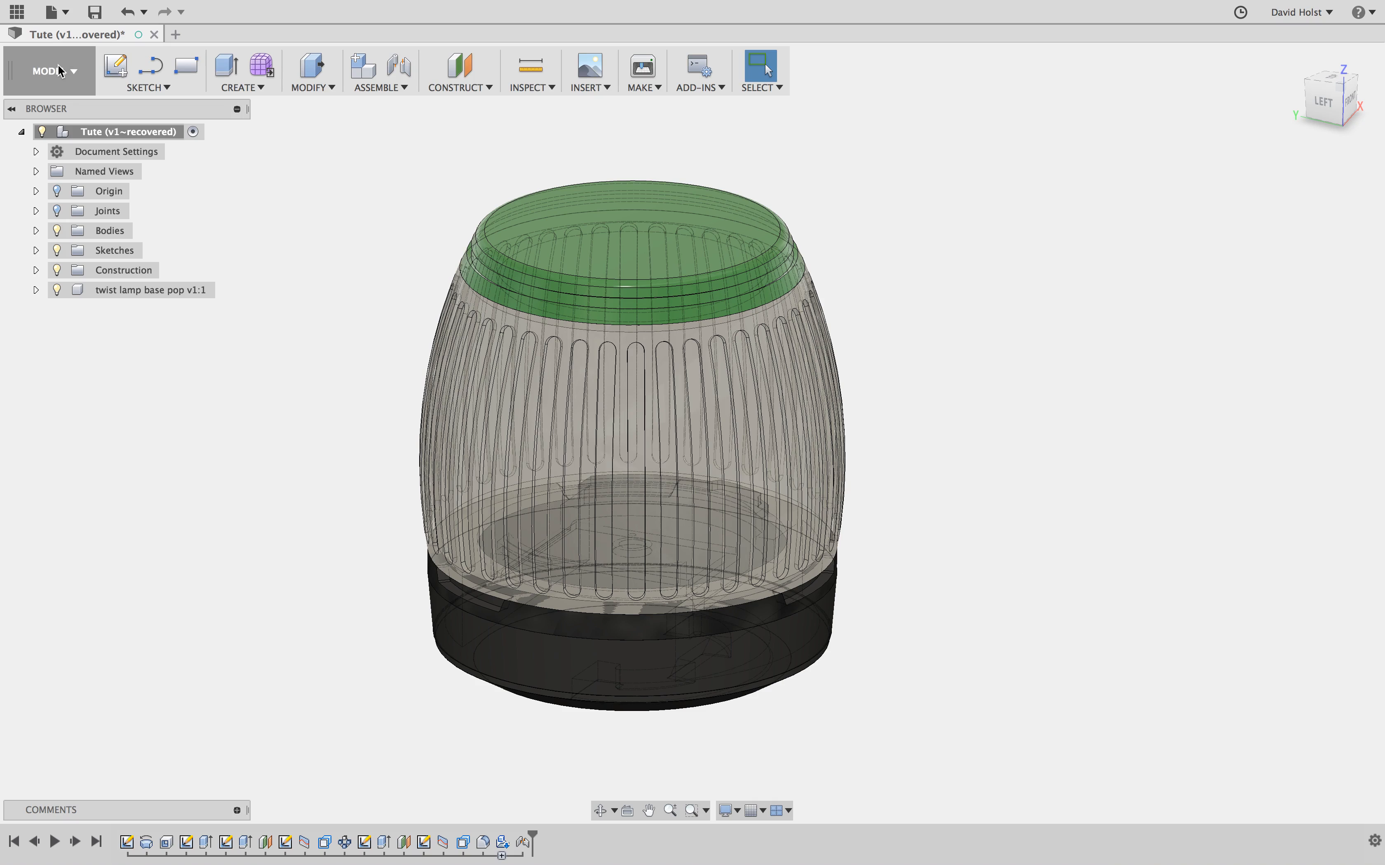
- Switch to the Render workspace and frame the whole lamp with its shadow in the view
click(69, 72)
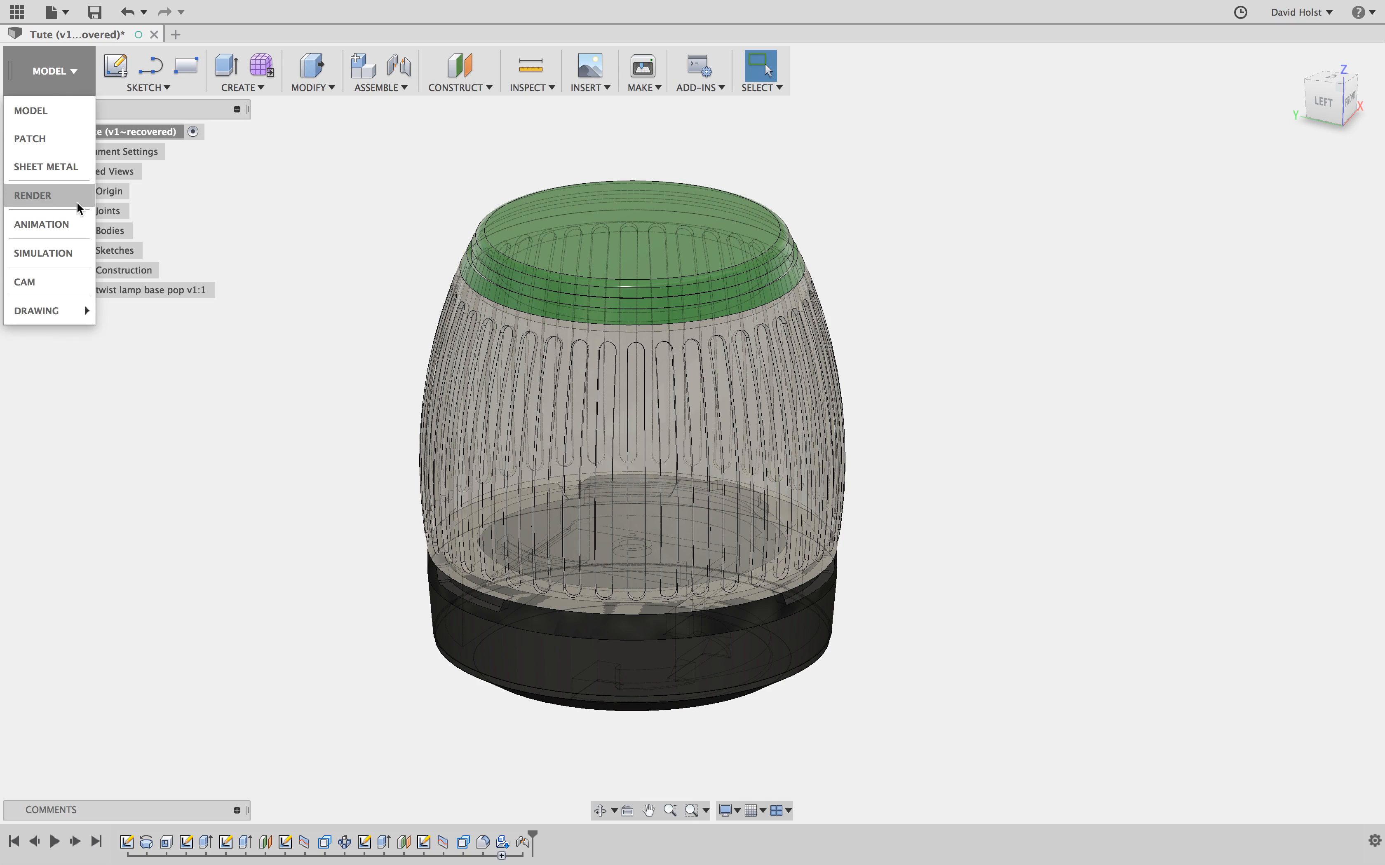
click(35, 195)
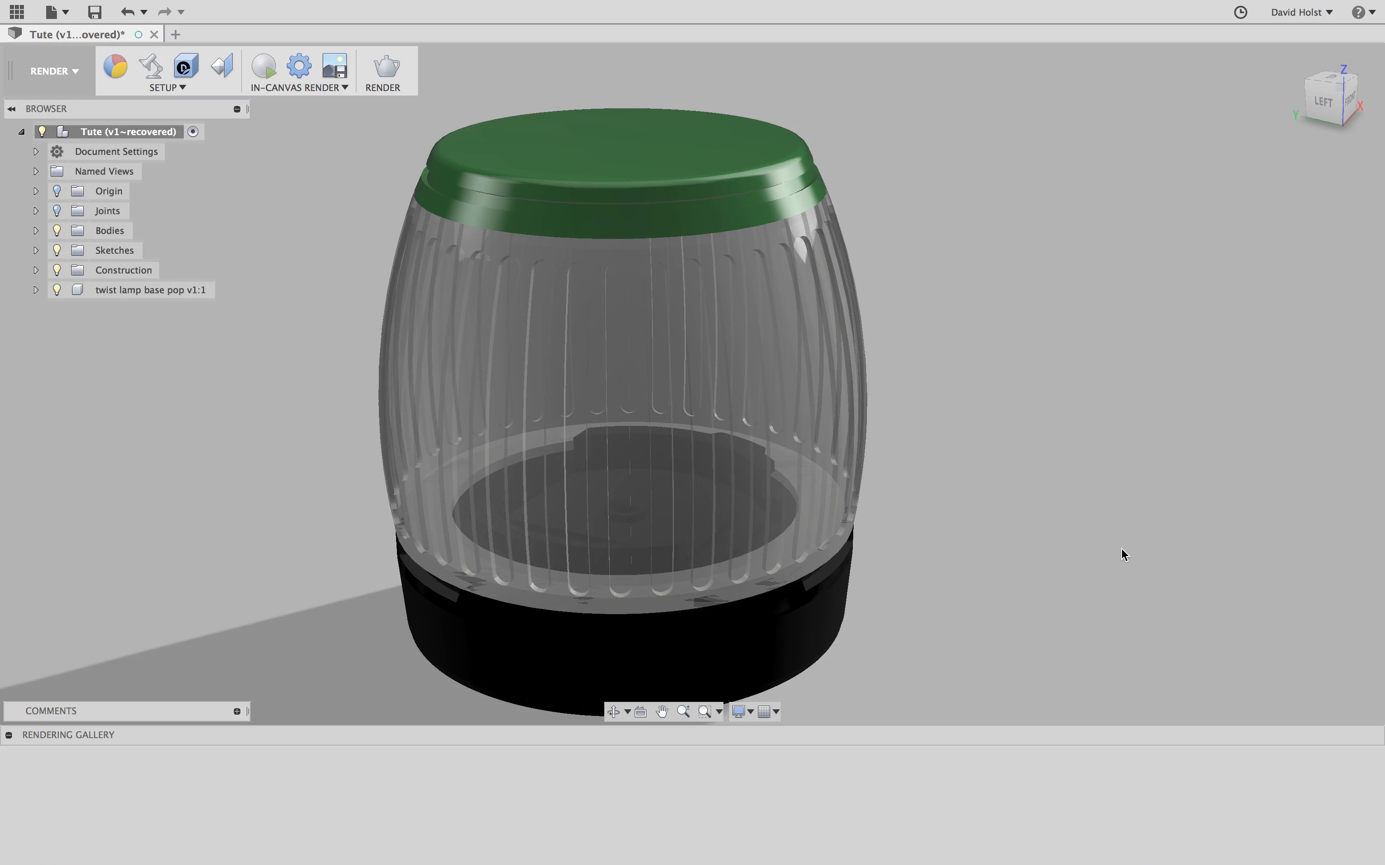
scroll(1087, 542, up, 1)
scroll(1012, 539, down, 2)
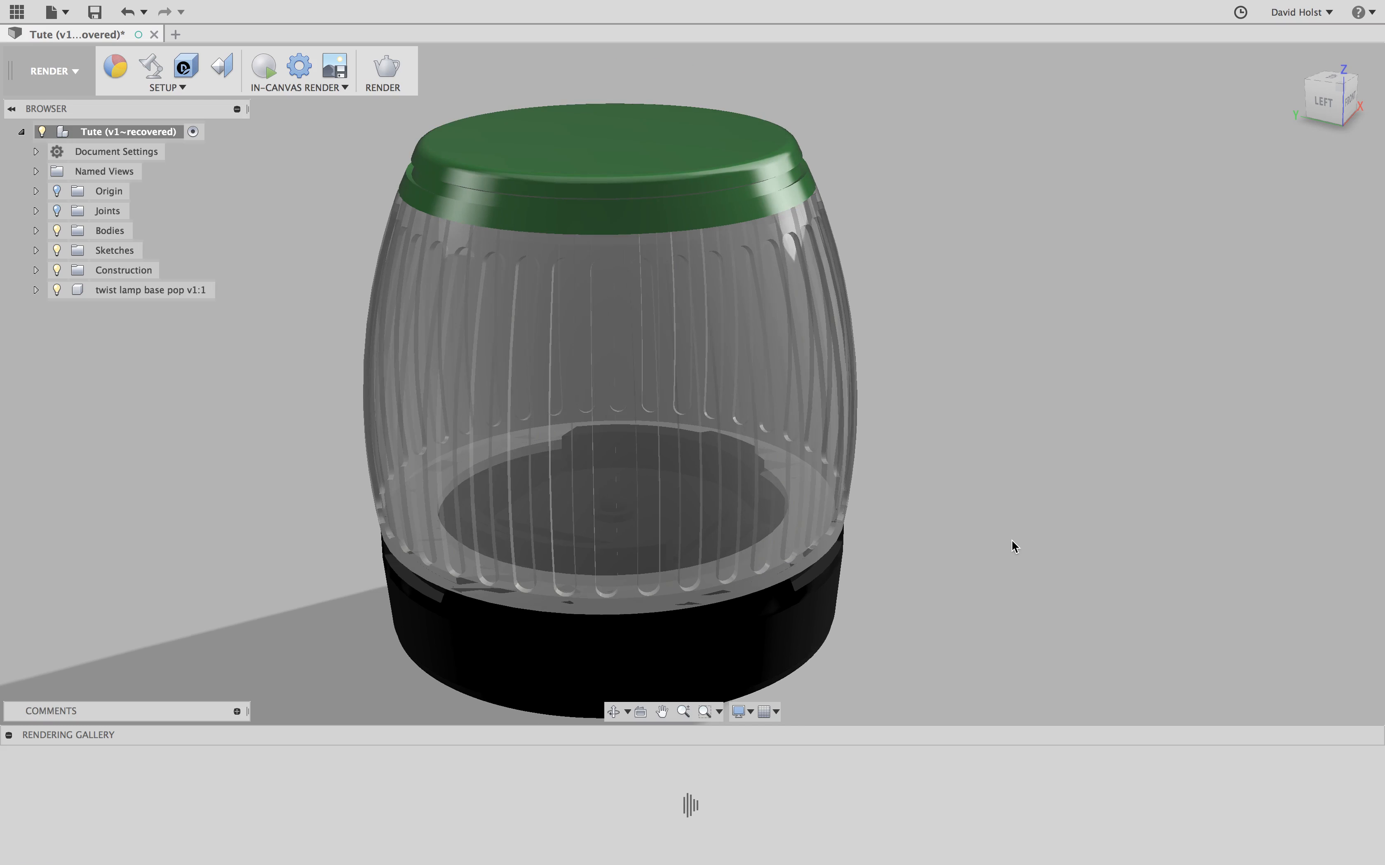
middle_drag(982, 543, 999, 496)
scroll(989, 517, down, 1)
scroll(999, 495, down, 1)
scroll(999, 495, up, 1)
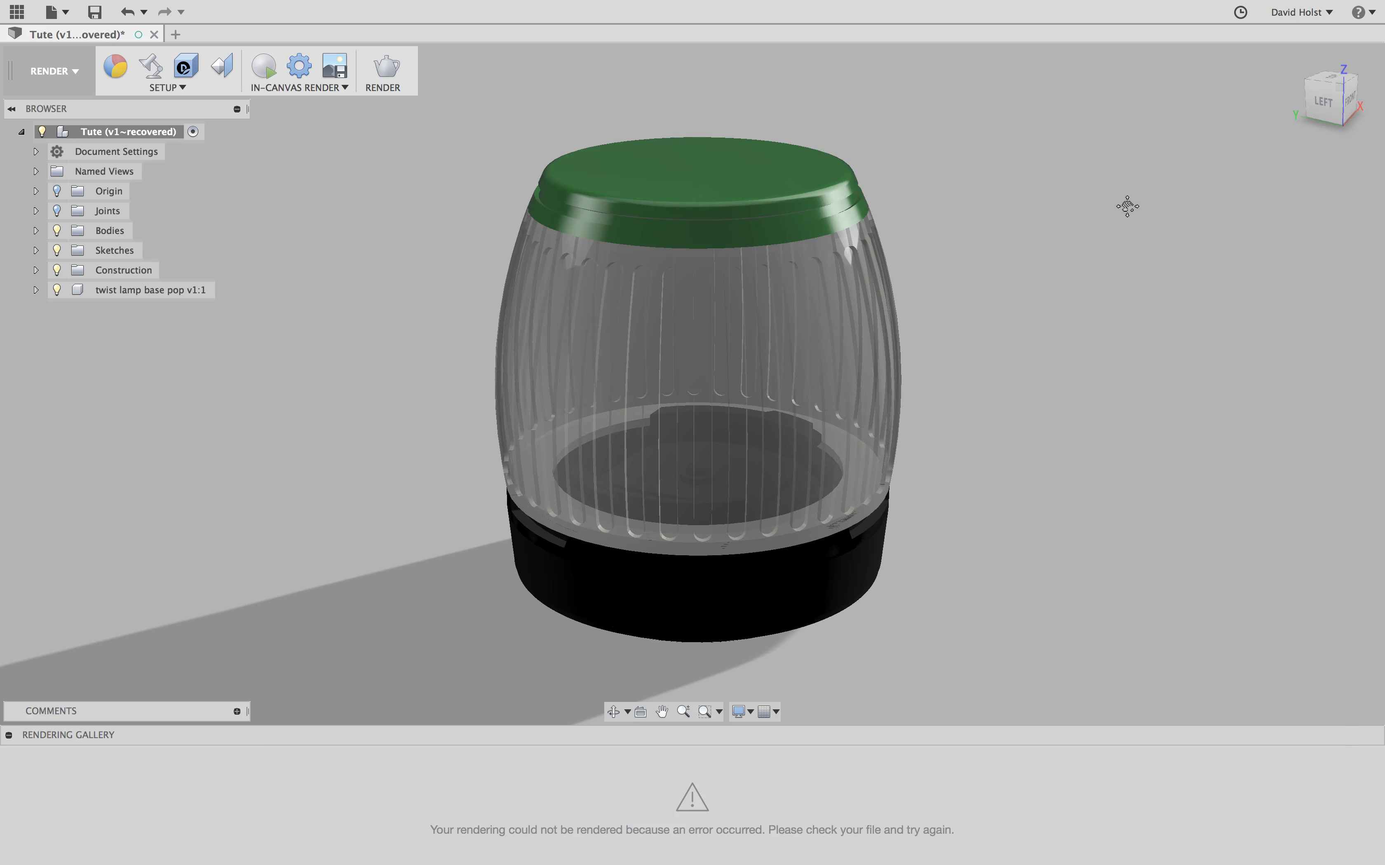
middle_drag(1125, 207, 1163, 193)
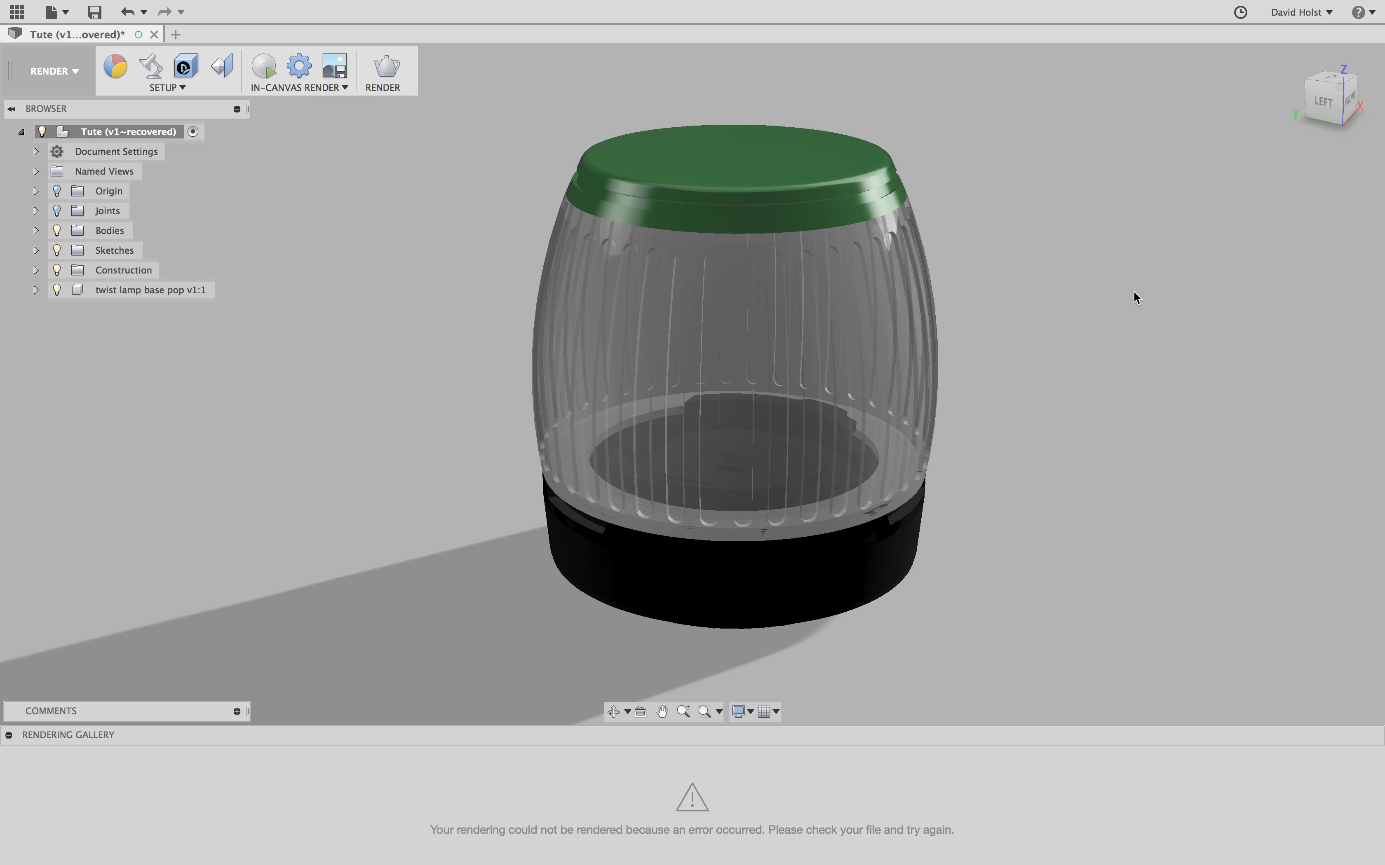
- Open the Appearance settings, start an in-canvas render of the lamp, and close the appearance settings
key(a)
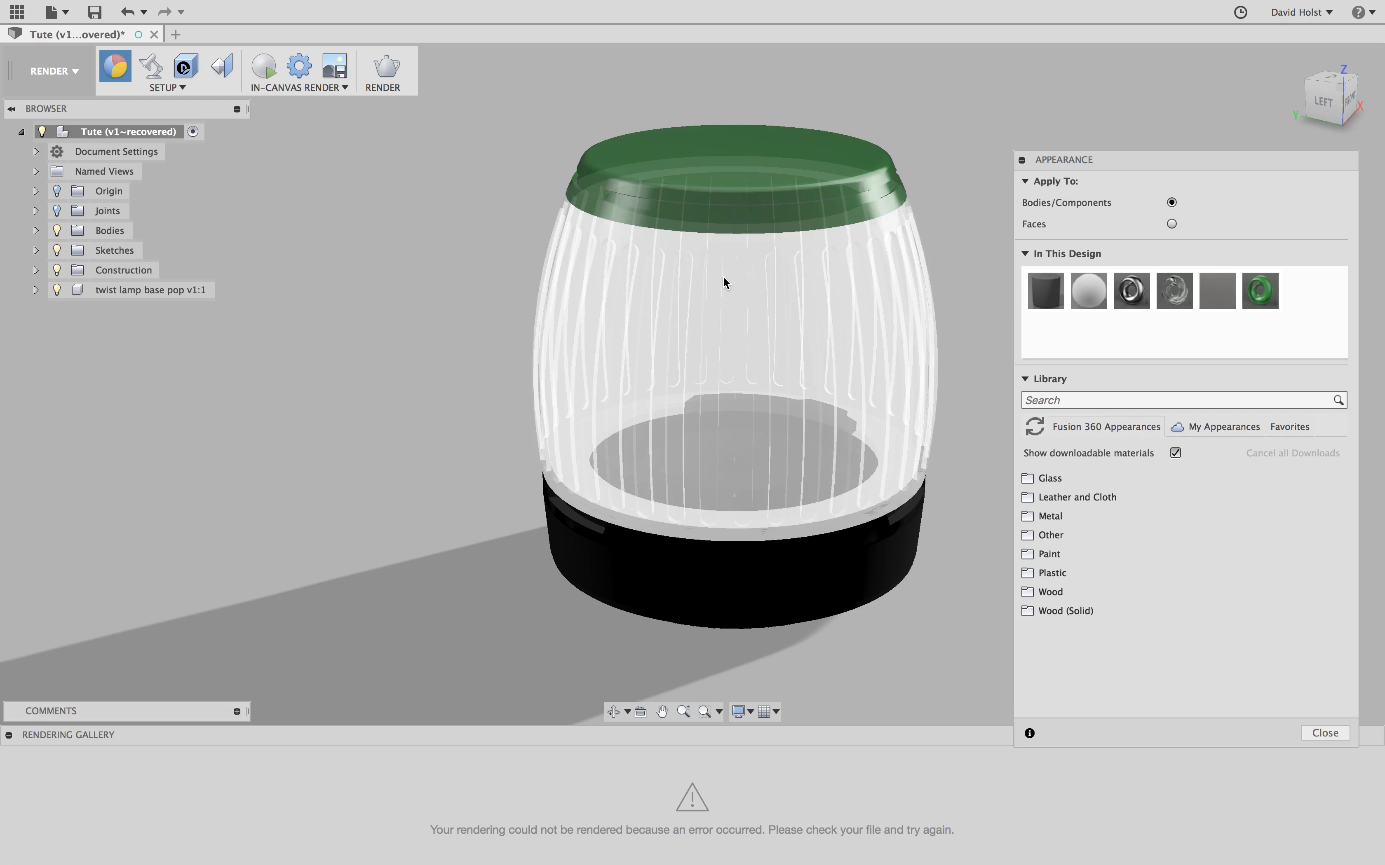
click(265, 68)
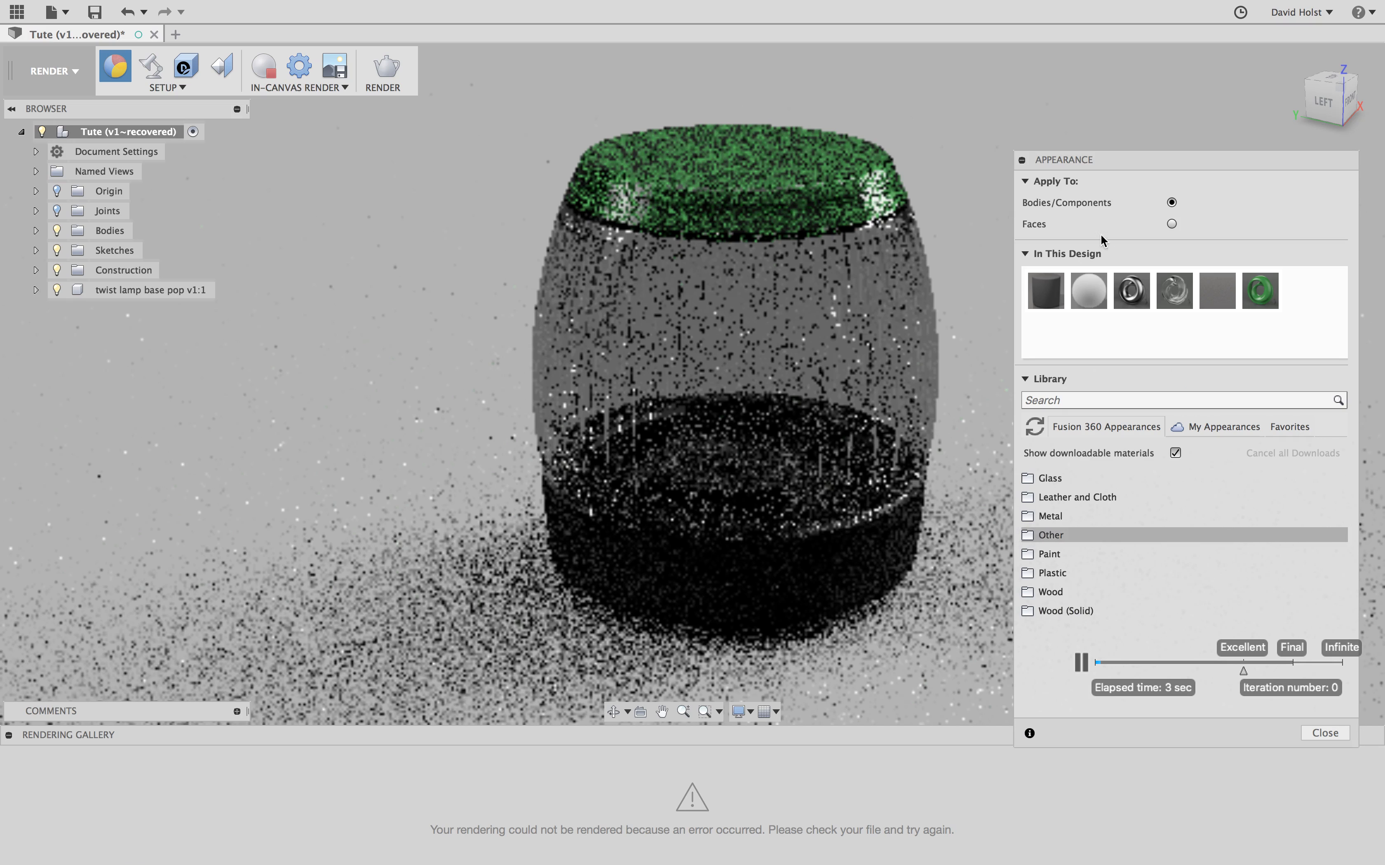
click(1325, 733)
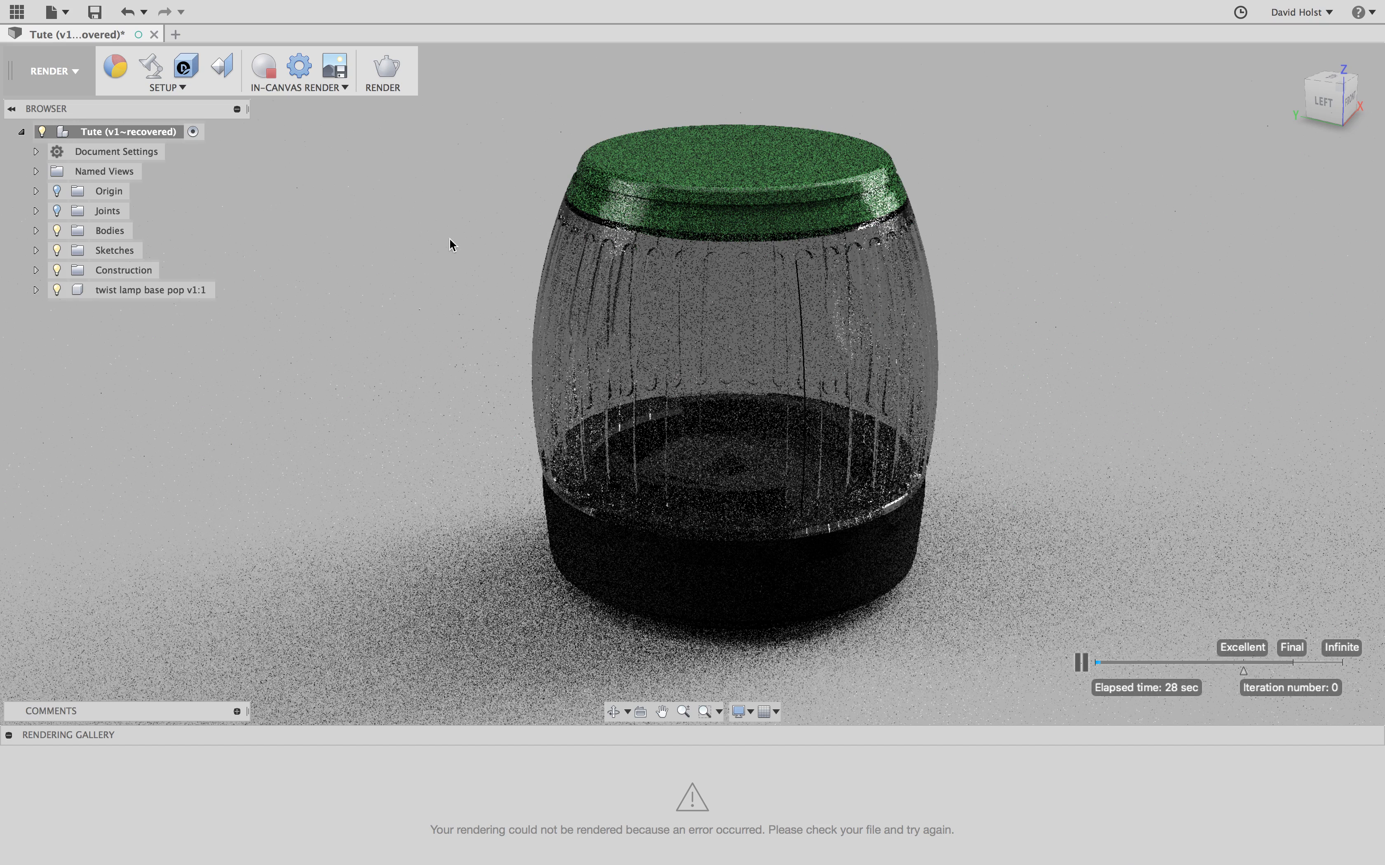
- Save the in-canvas render at the current document window size as a PNG in the Yr 10 Lamp project and on the Desktop
click(336, 69)
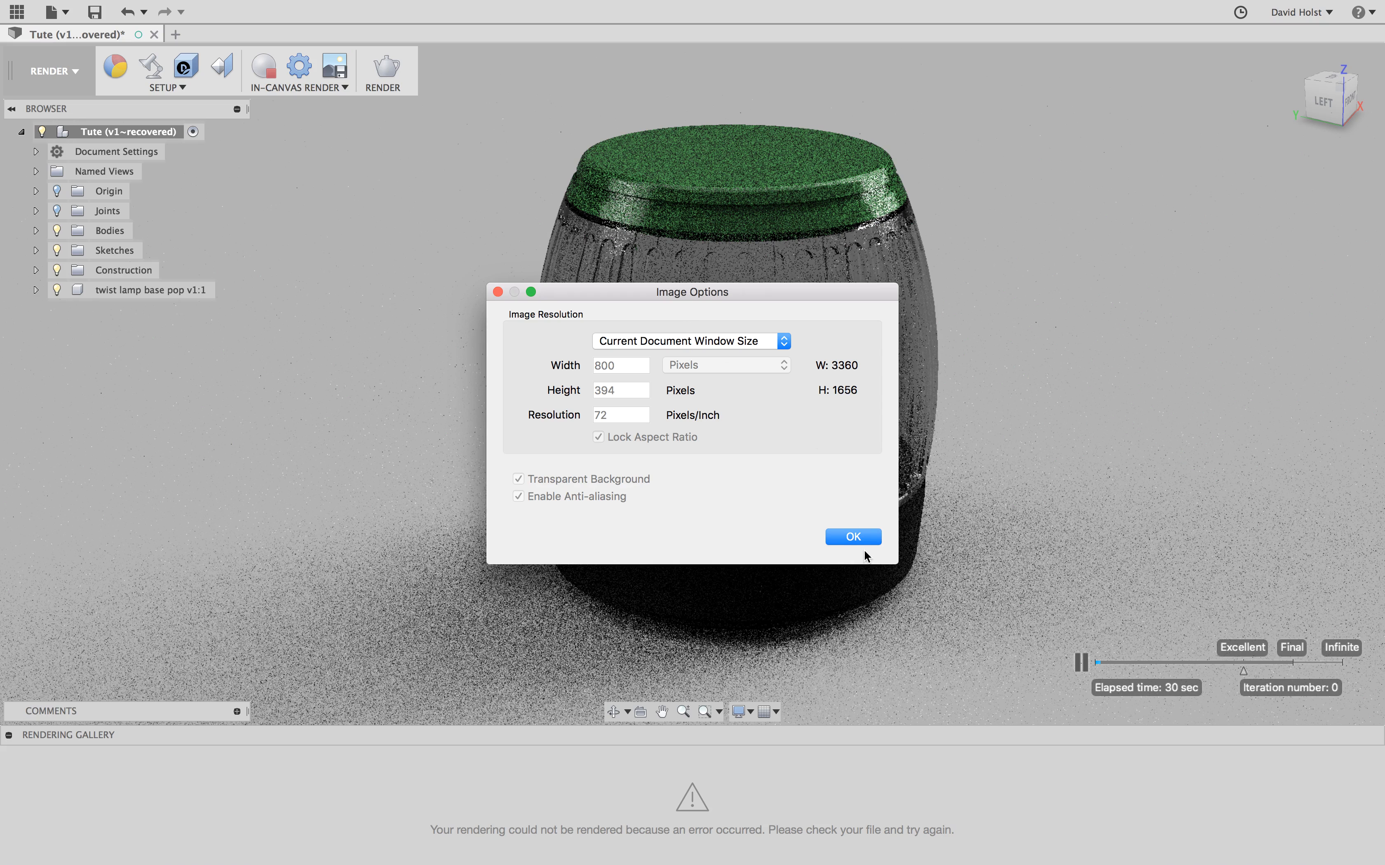
click(869, 538)
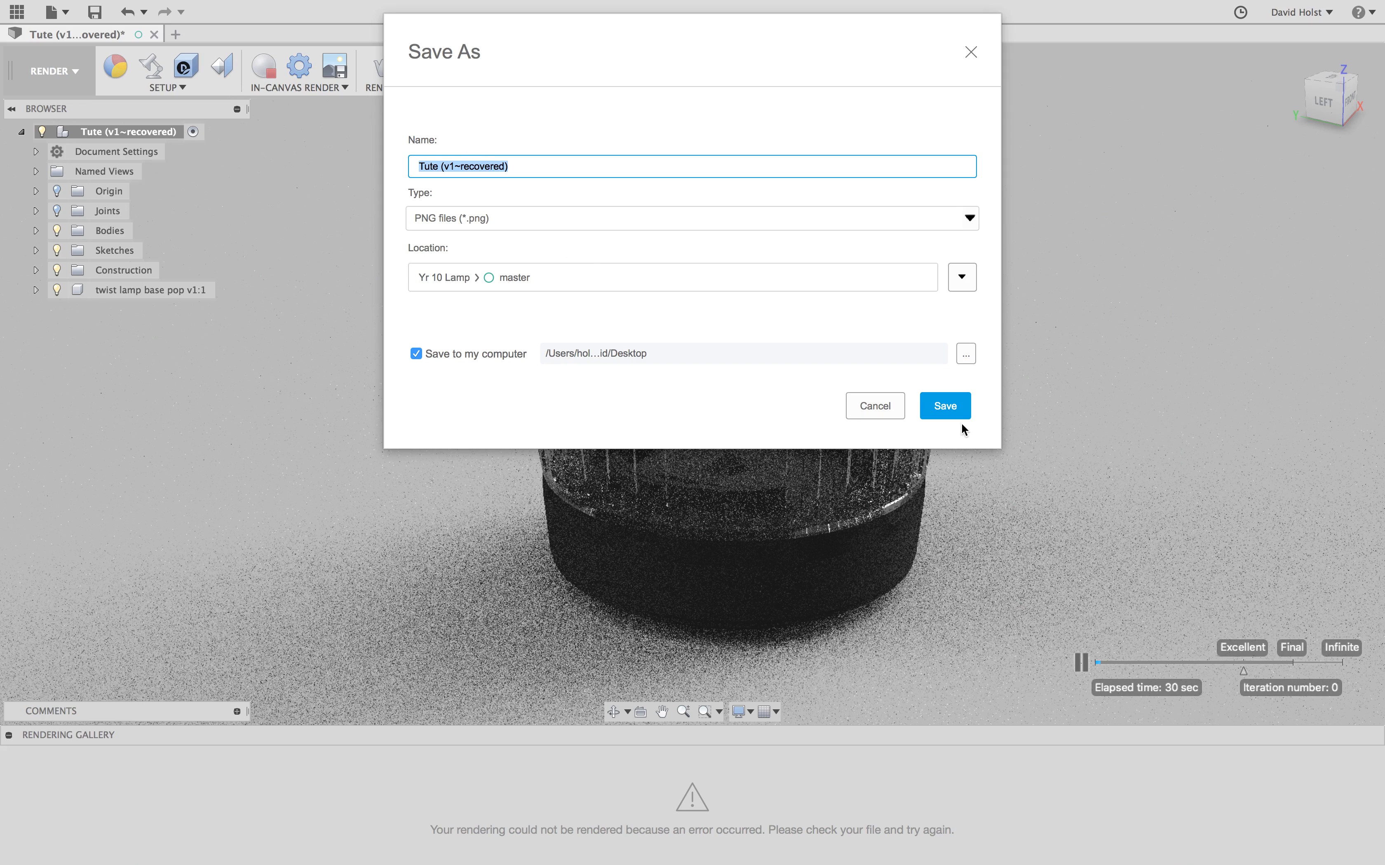
click(954, 410)
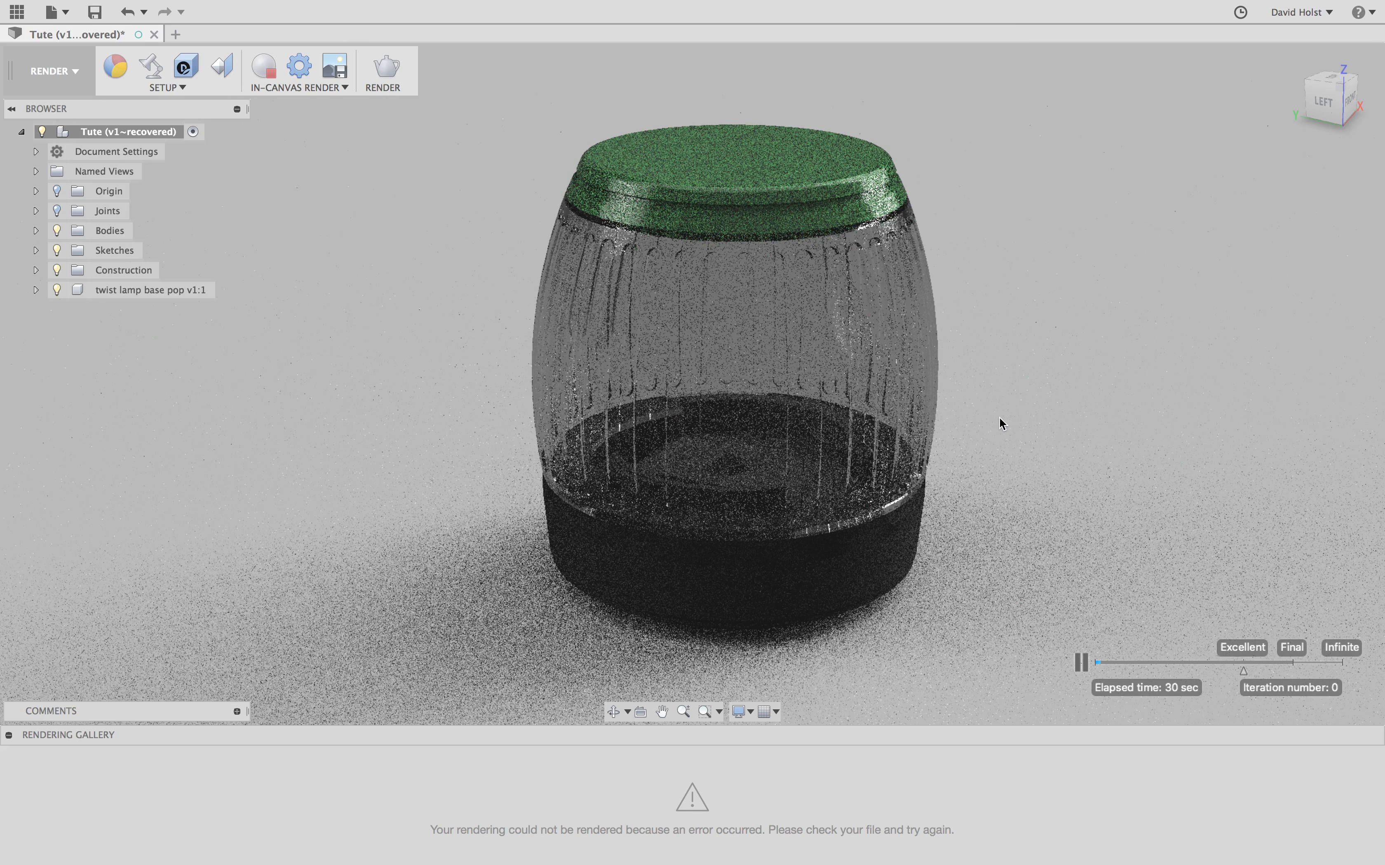